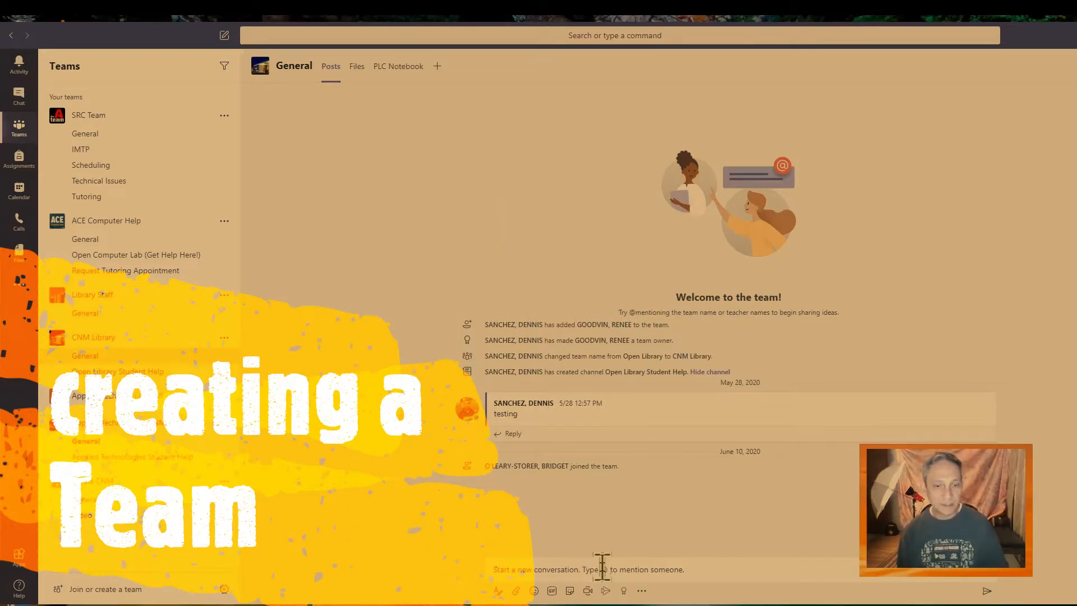
Post the message "hello testing" in the General channel of the CNM Library team
{"action": "left_click", "coordinate": [602, 567]}
{"action": "type", "text": "H"}
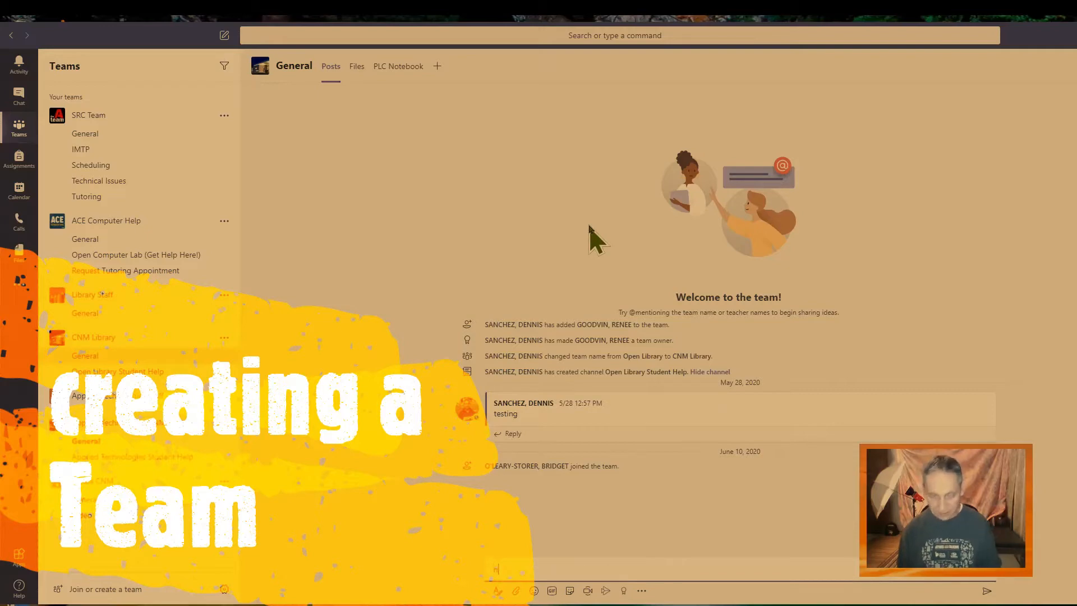
{"action": "type", "text": "ello testing"}
{"action": "key", "text": "Return"}
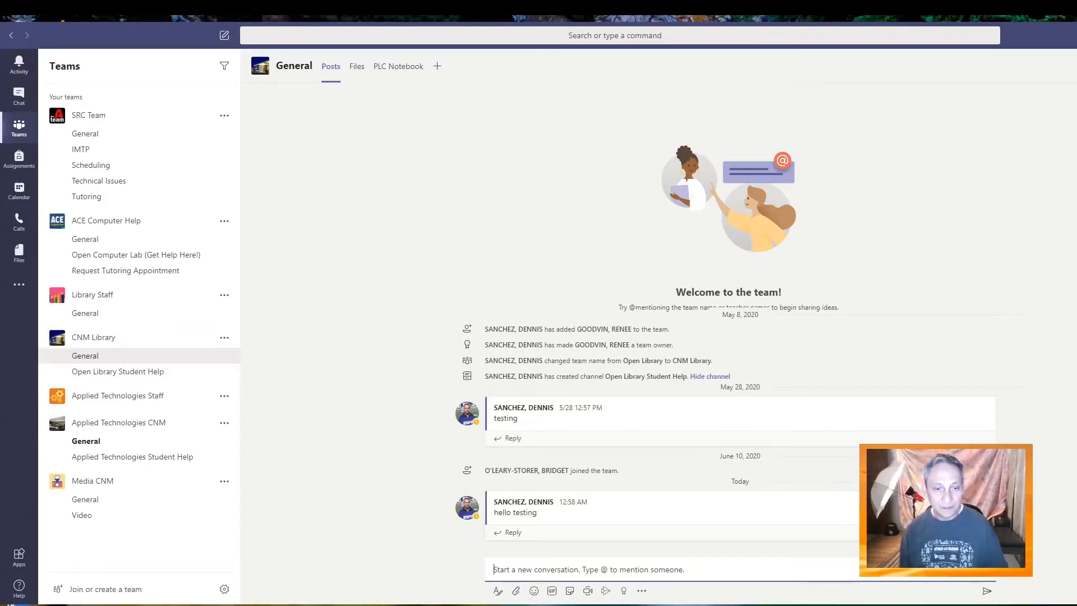
Examine the message composer's emoji, GIF, sticker, Meet now and messaging app options without adding any of them
{"action": "left_click", "coordinate": [535, 593]}
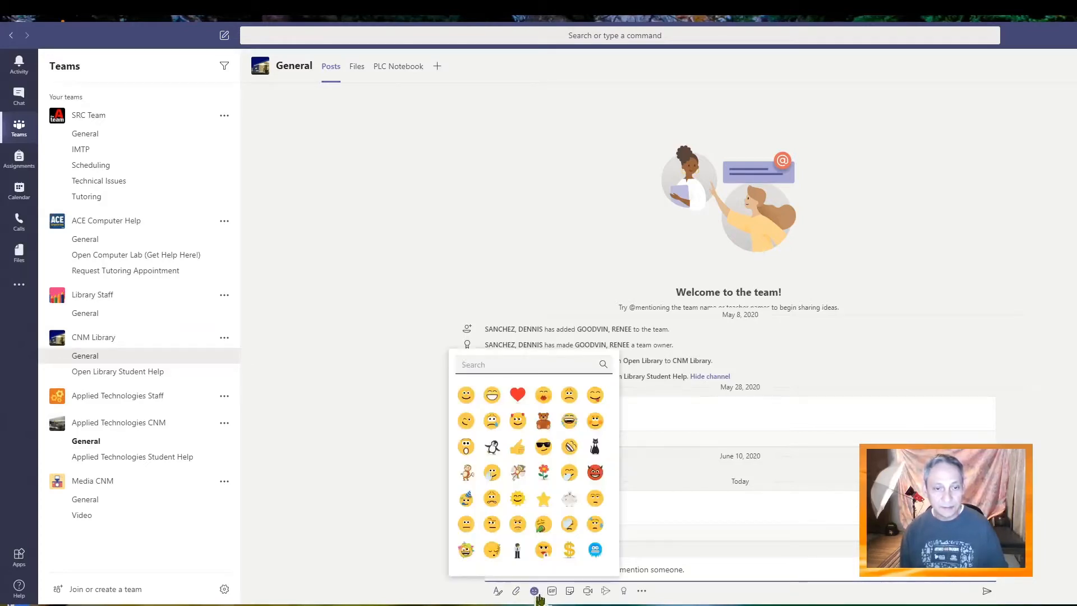
{"action": "left_click", "coordinate": [553, 592]}
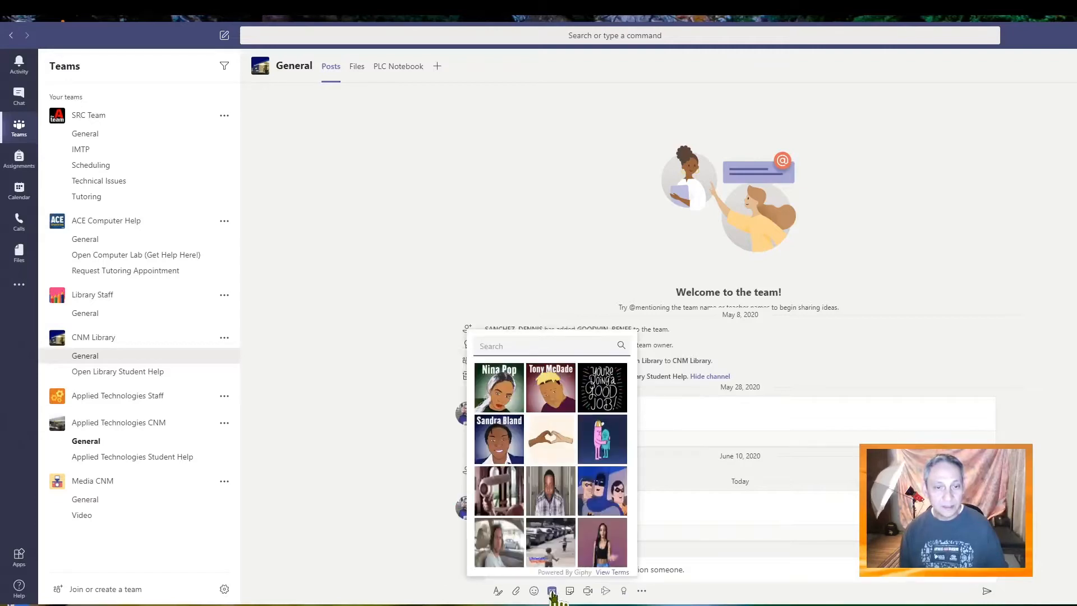
{"action": "left_click", "coordinate": [570, 592]}
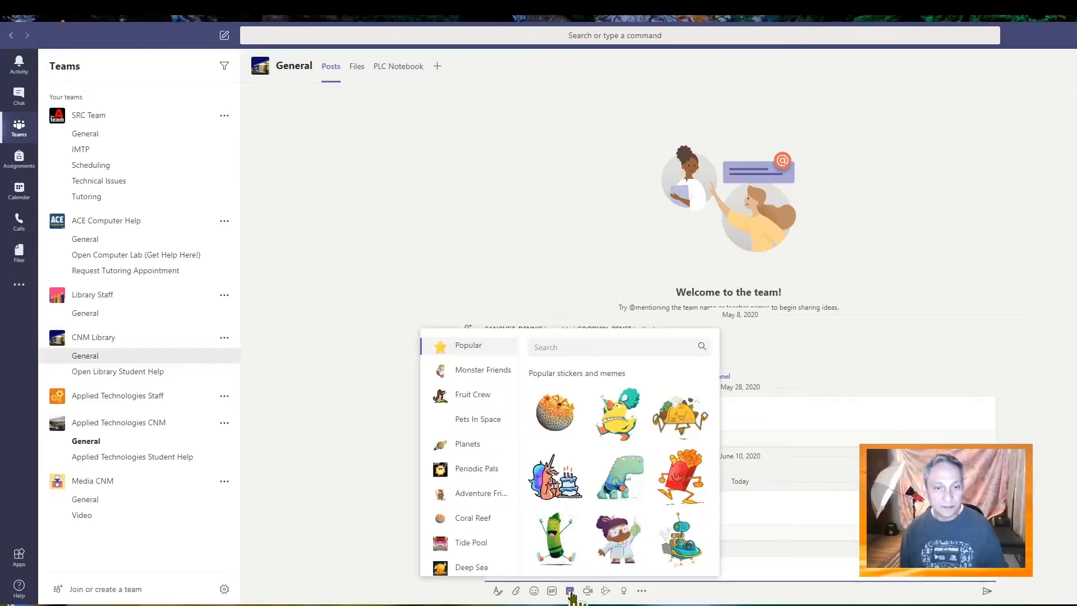
{"action": "scroll", "coordinate": [510, 482], "scroll_direction": "down", "scroll_amount": 4}
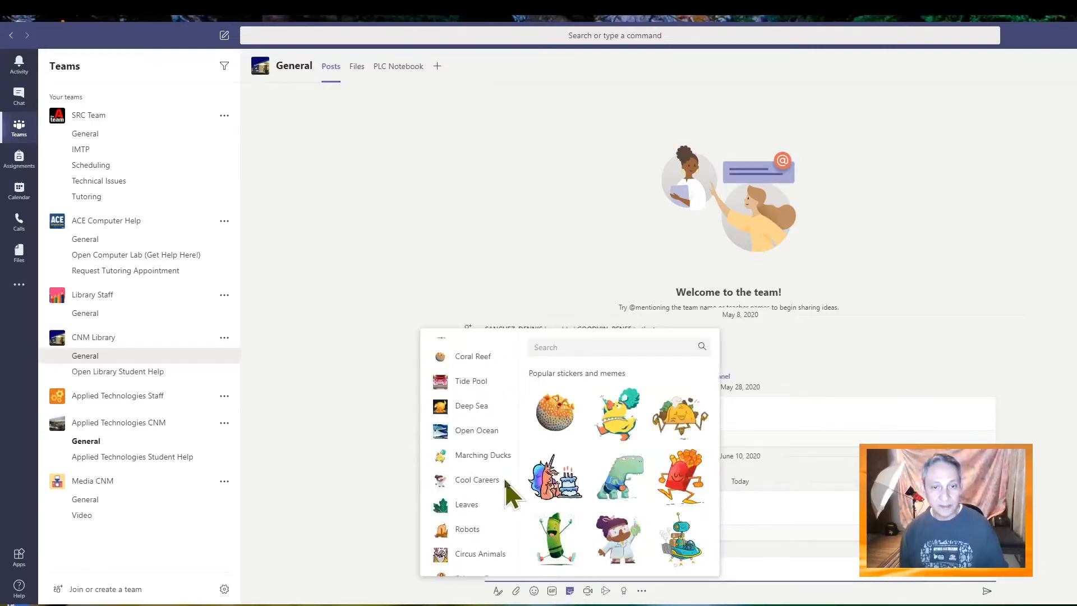
{"action": "left_click", "coordinate": [588, 591]}
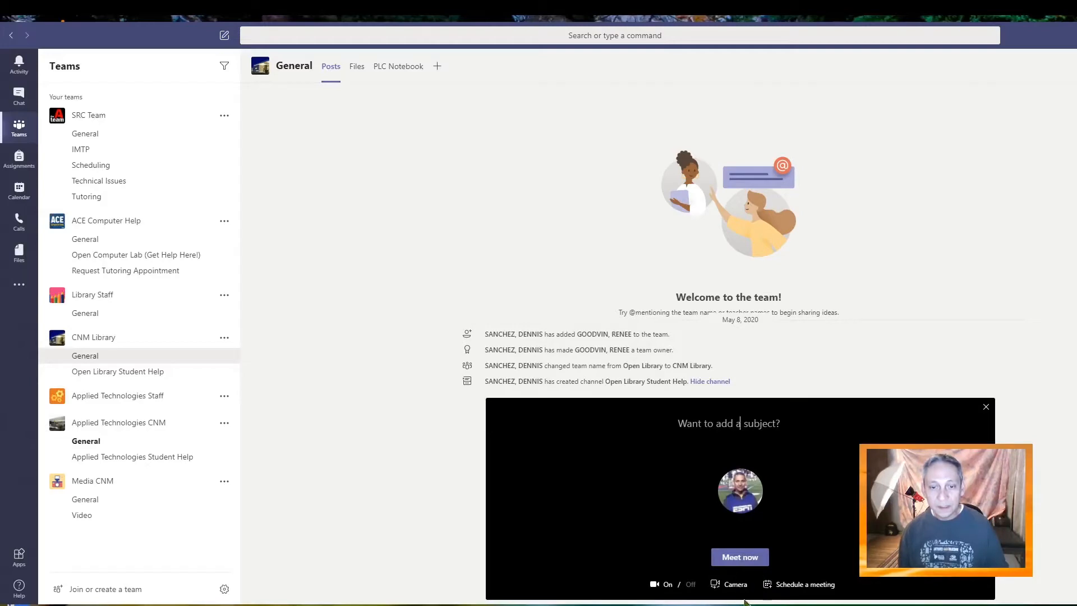
{"action": "left_click", "coordinate": [985, 407]}
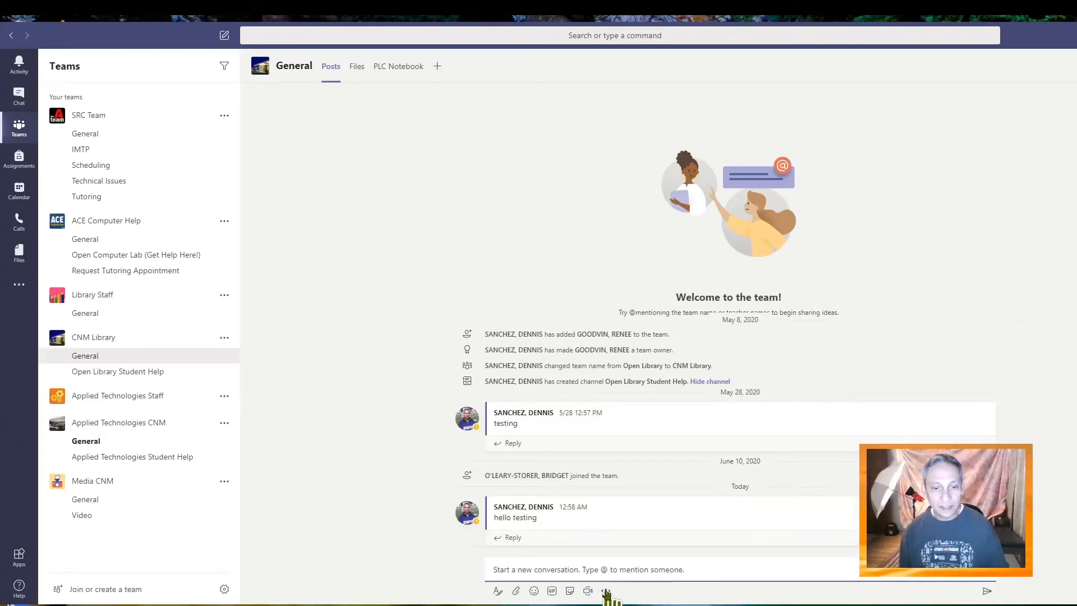
{"action": "left_click", "coordinate": [607, 591]}
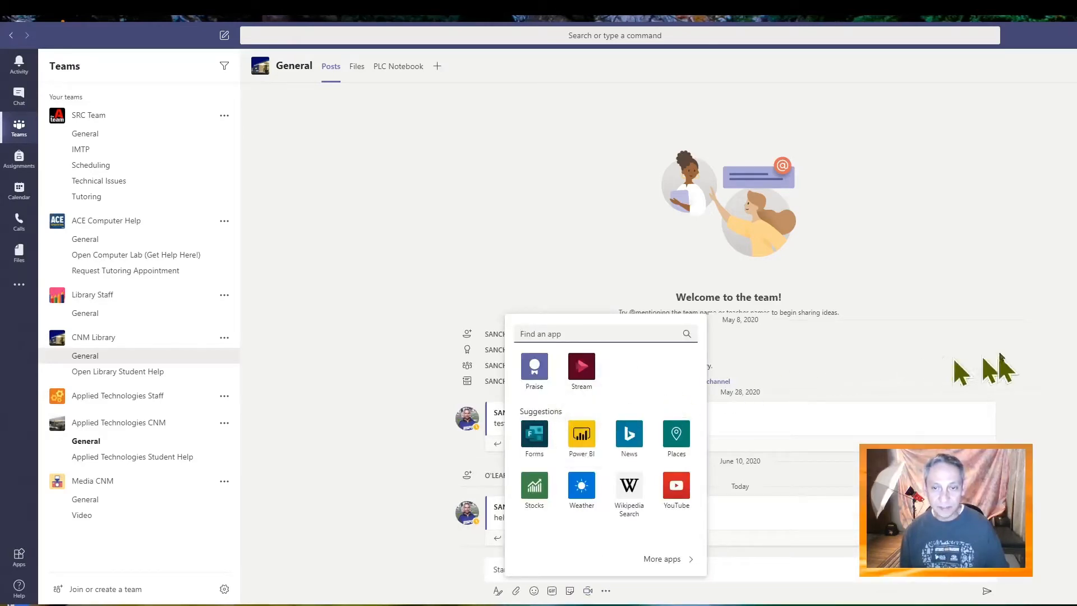
{"action": "left_click", "coordinate": [1062, 376]}
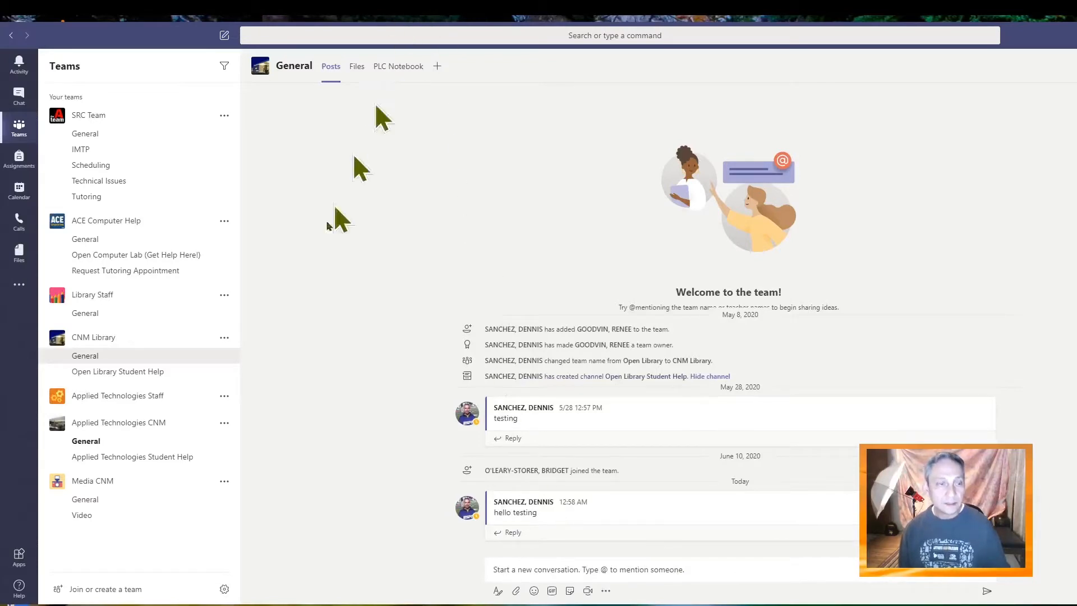
Start a new team of the Staff type and name it "Marine Science Dept."
{"action": "left_click", "coordinate": [119, 598]}
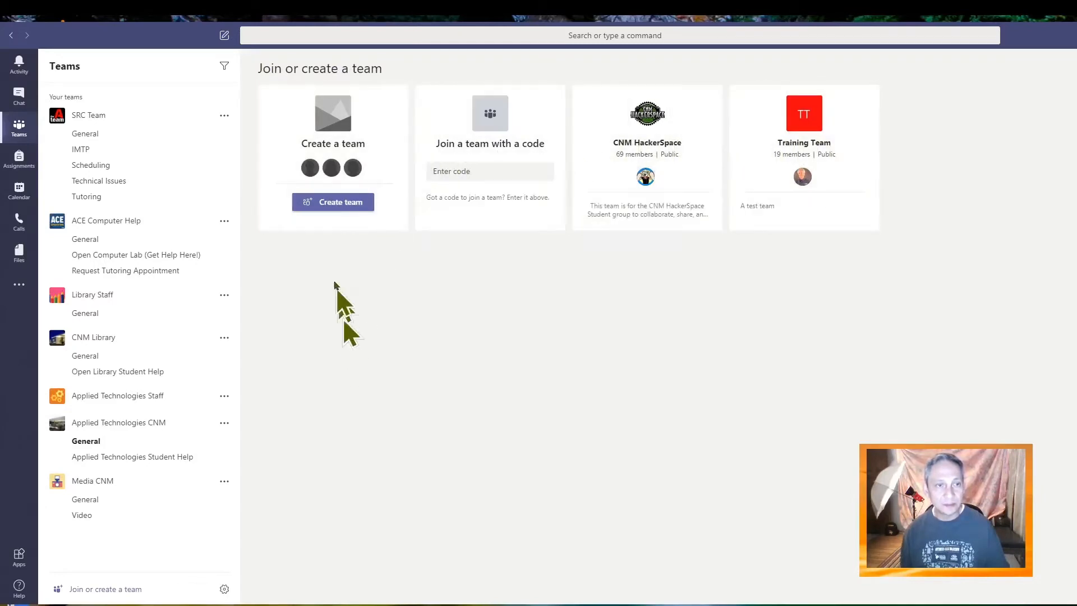
{"action": "left_click", "coordinate": [333, 208]}
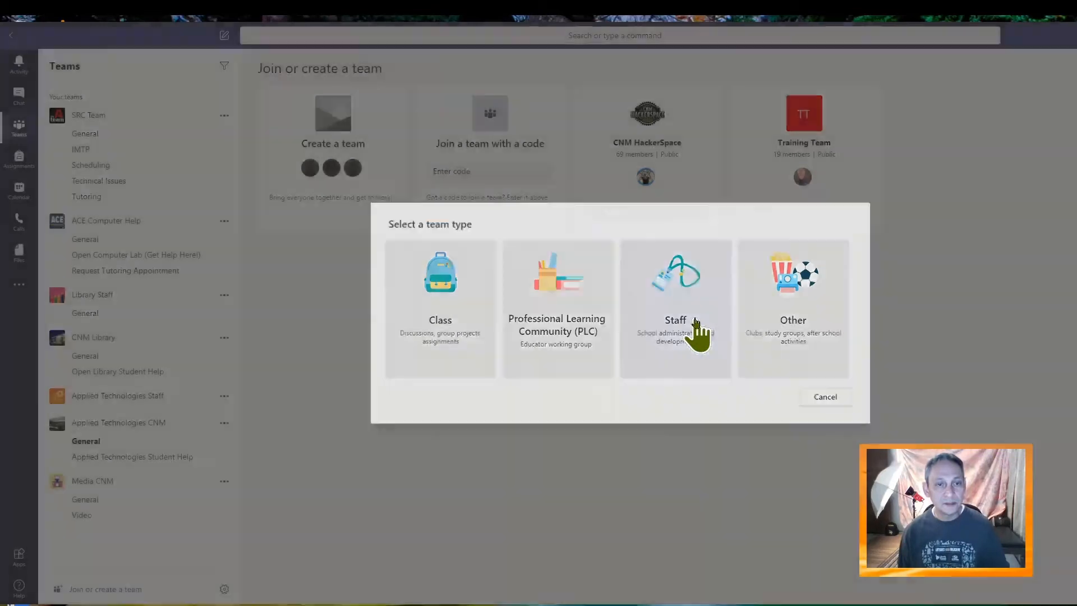
{"action": "left_click", "coordinate": [697, 337]}
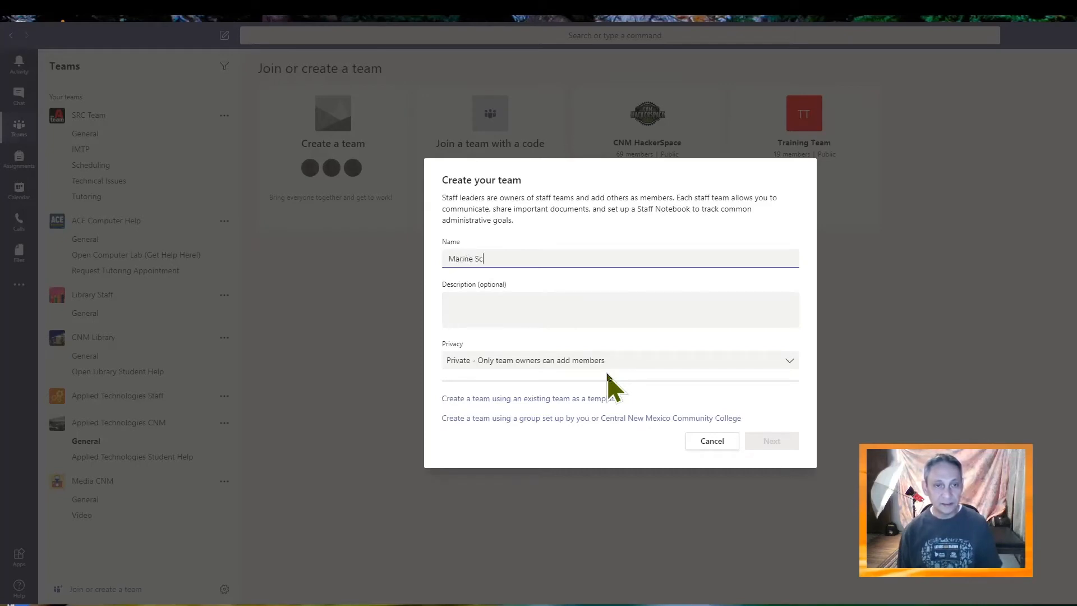
{"action": "type", "text": "Marine Science"}
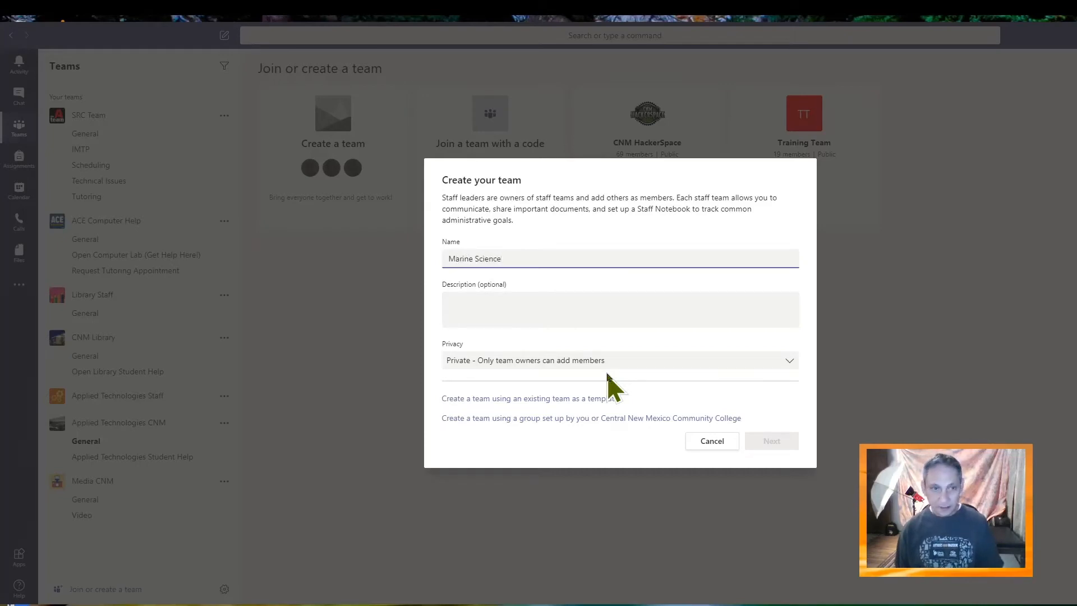
{"action": "type", "text": " Dept."}
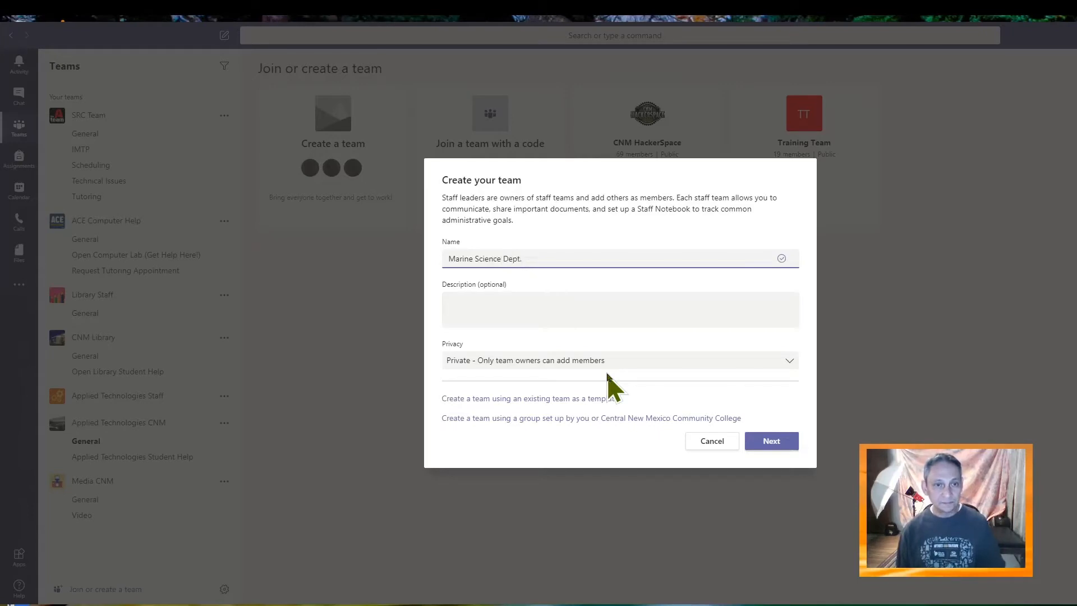
Enter "Marine Science" as the description, choose Private - Only team owners can add members, and create the team
{"action": "left_click", "coordinate": [615, 309]}
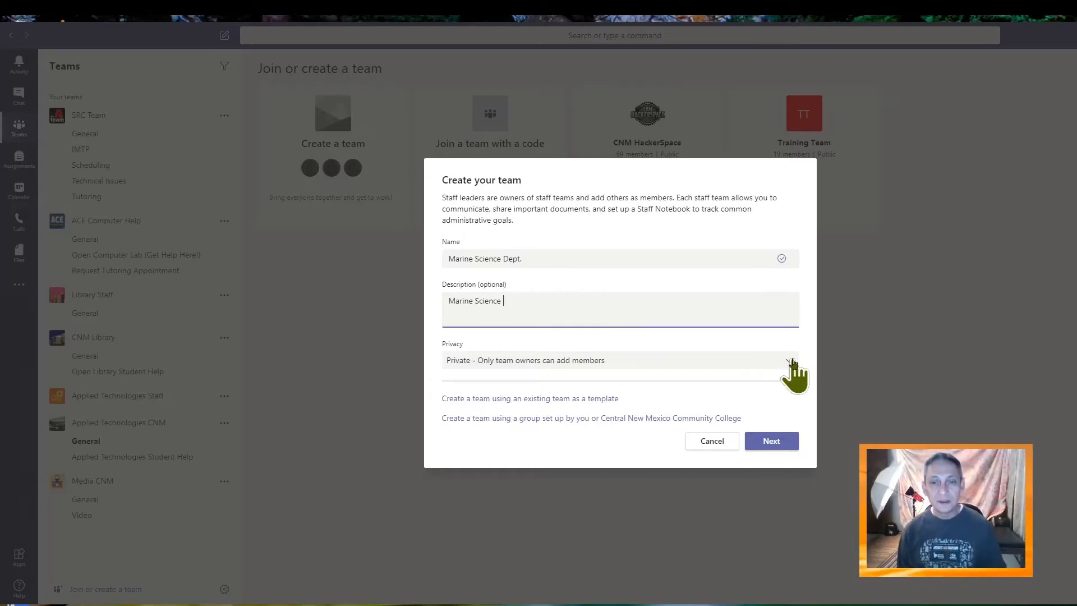
{"action": "left_click", "coordinate": [790, 361]}
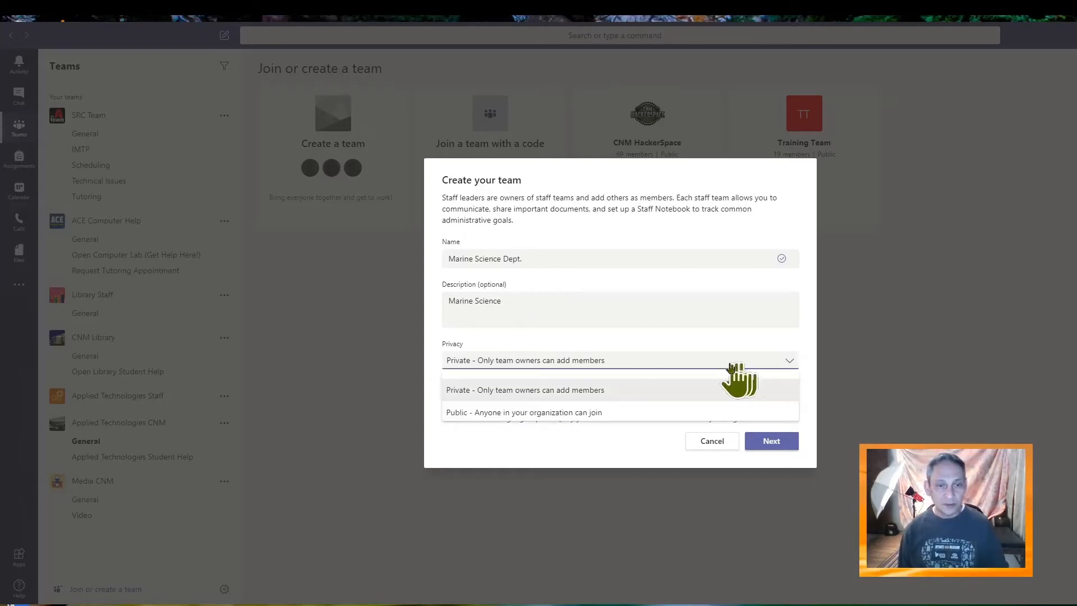
{"action": "left_click", "coordinate": [588, 390]}
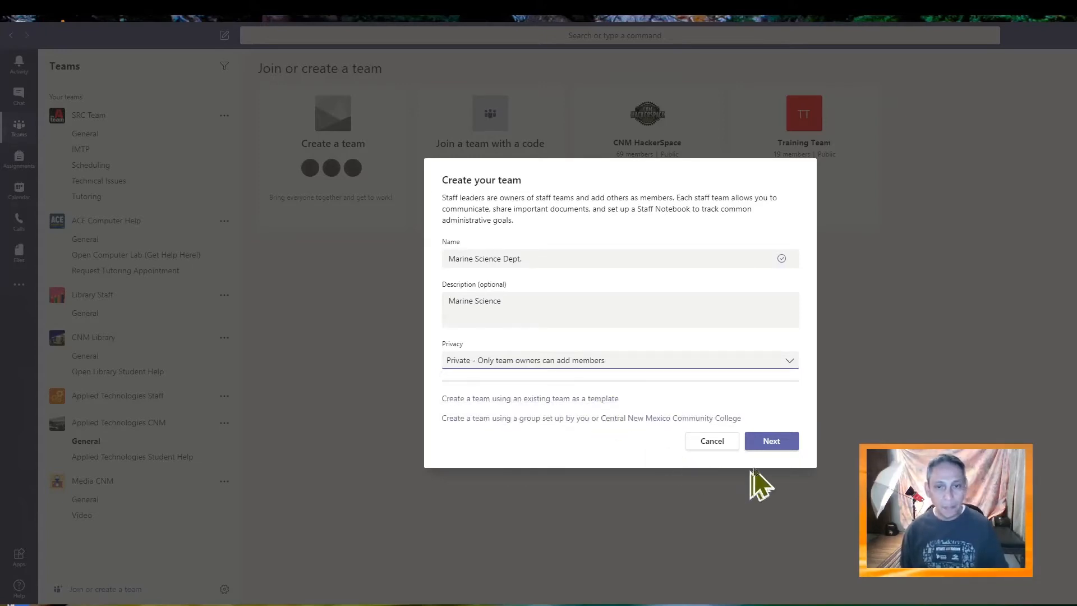
{"action": "left_click", "coordinate": [765, 447]}
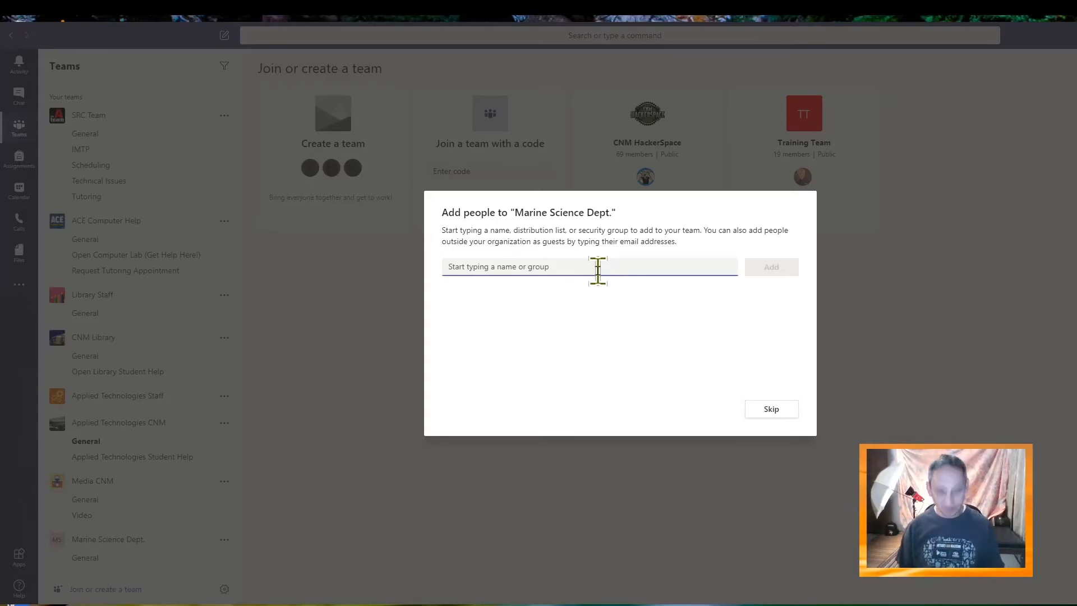
{"action": "type", "text": "a"}
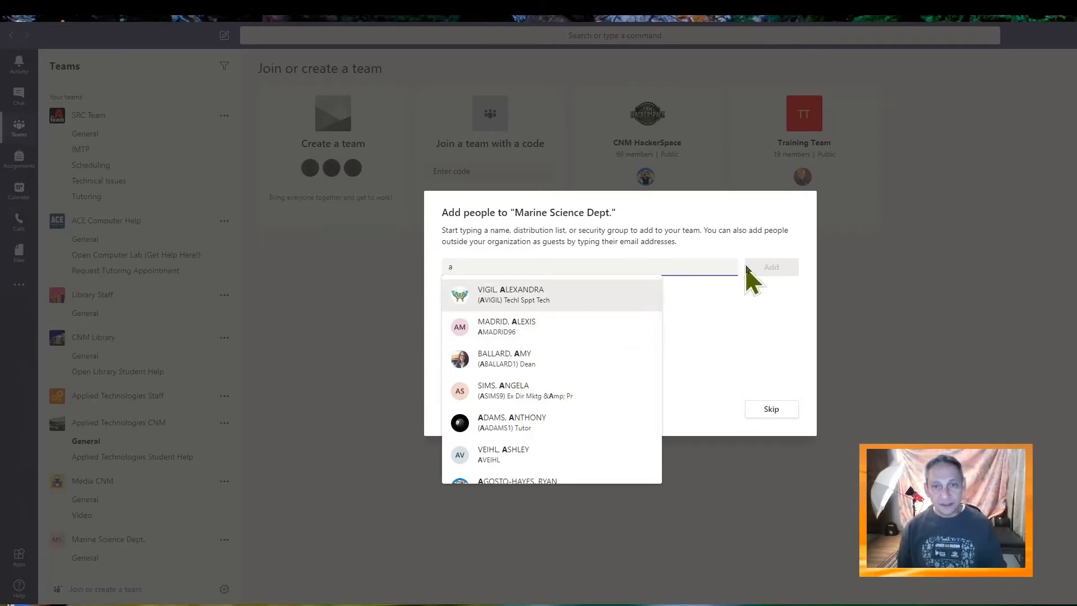
{"action": "left_click", "coordinate": [729, 309]}
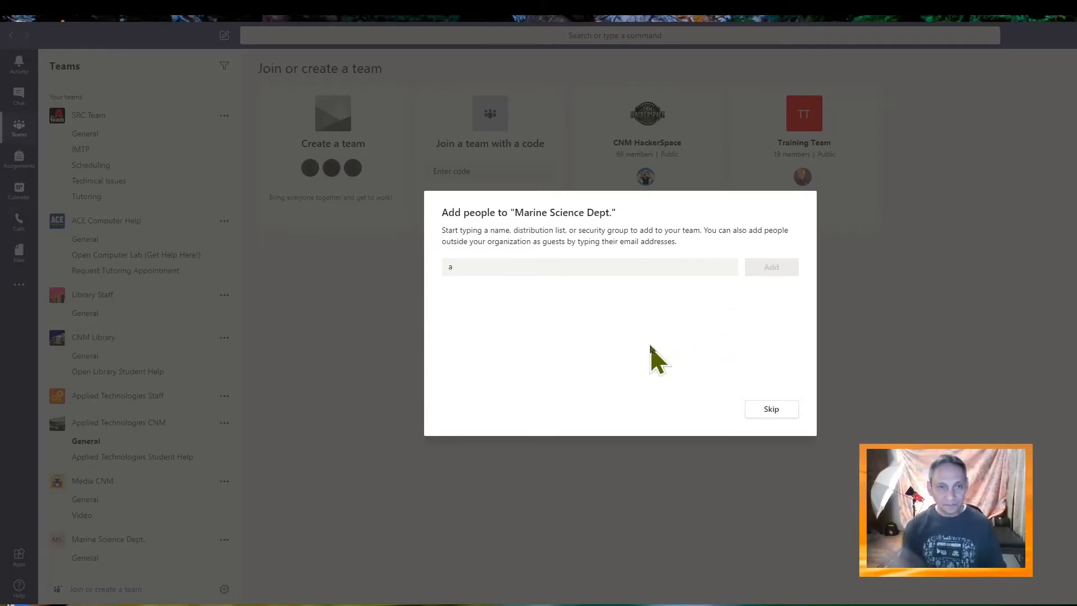
{"action": "left_click", "coordinate": [493, 259]}
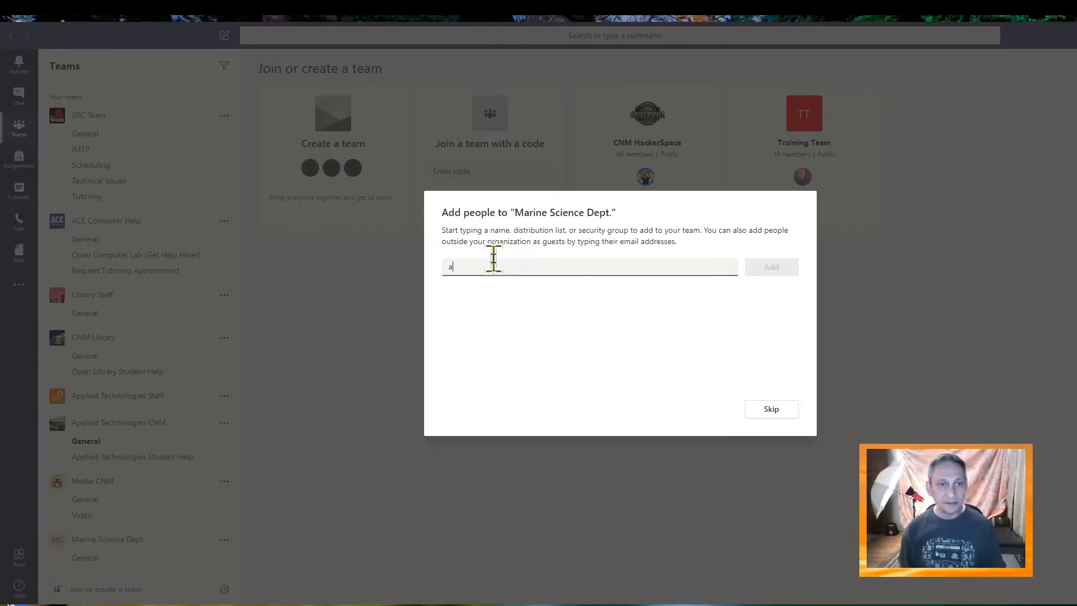
{"action": "key", "text": "BackSpace"}
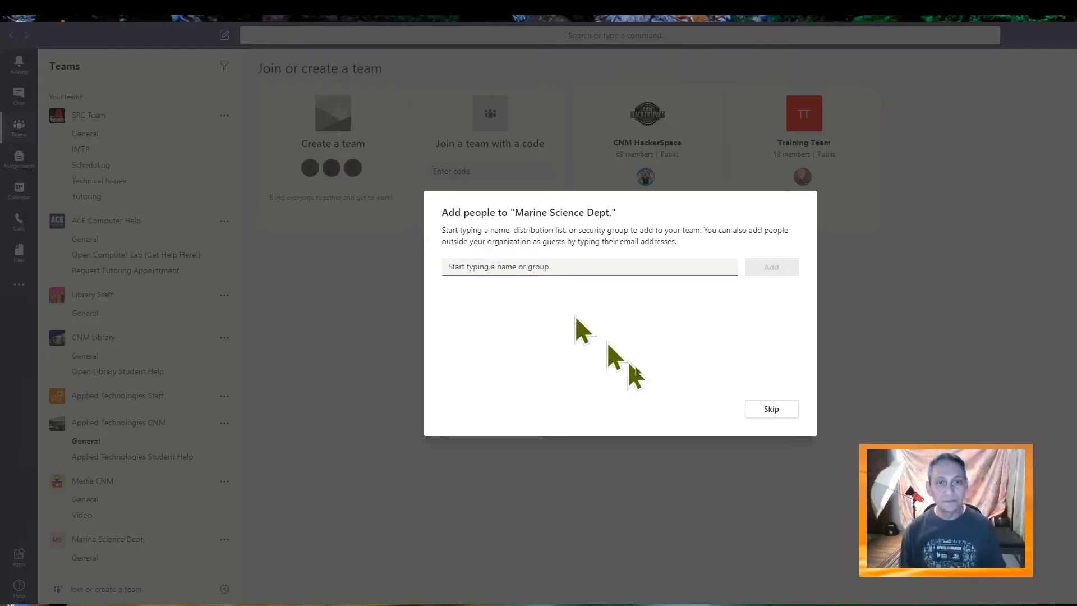
Skip adding people to the Marine Science Dept. team and open the page for joining or creating a team
{"action": "left_click", "coordinate": [757, 415]}
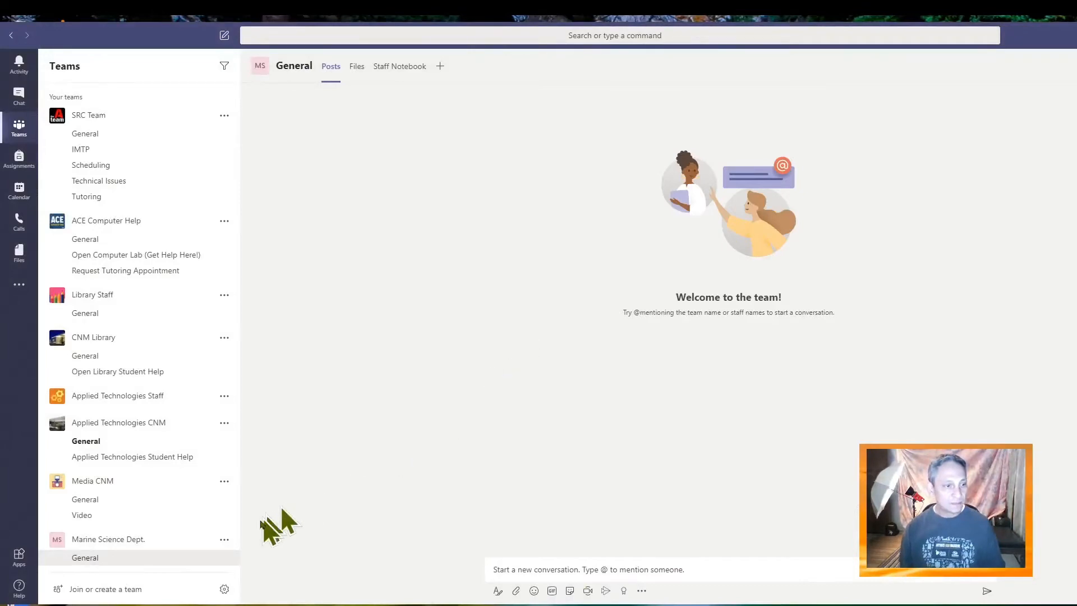
{"action": "left_click", "coordinate": [117, 588]}
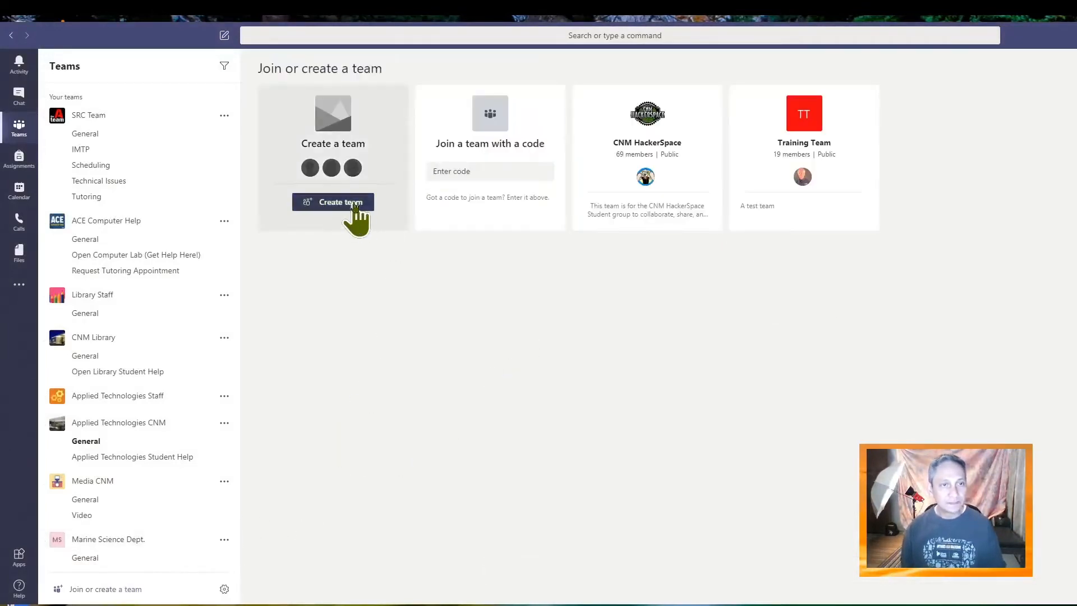
{"action": "left_click", "coordinate": [355, 203]}
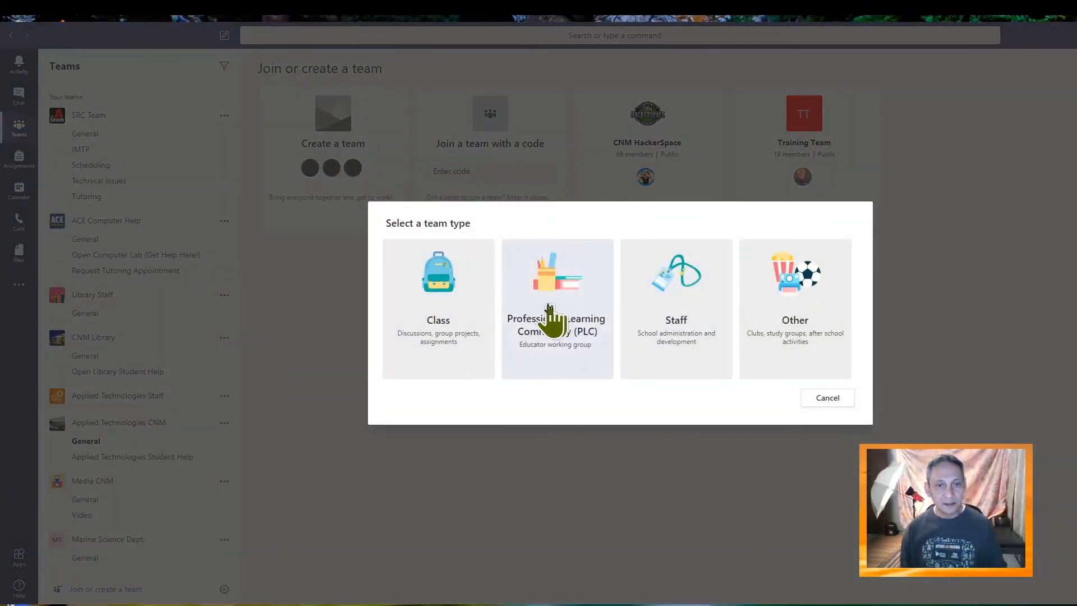
{"action": "left_click", "coordinate": [548, 307]}
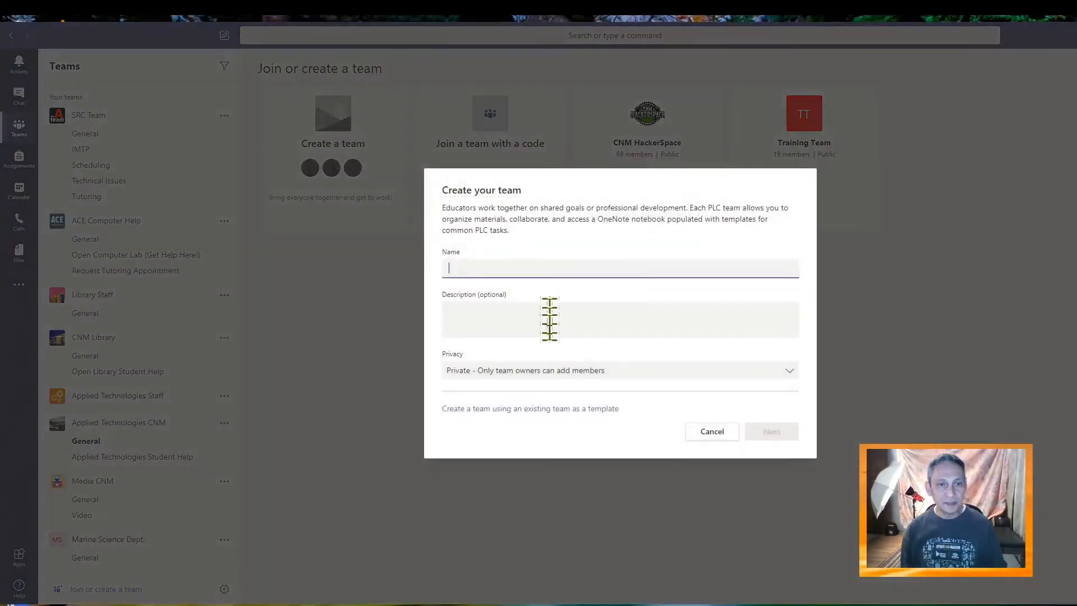
{"action": "left_click", "coordinate": [712, 433]}
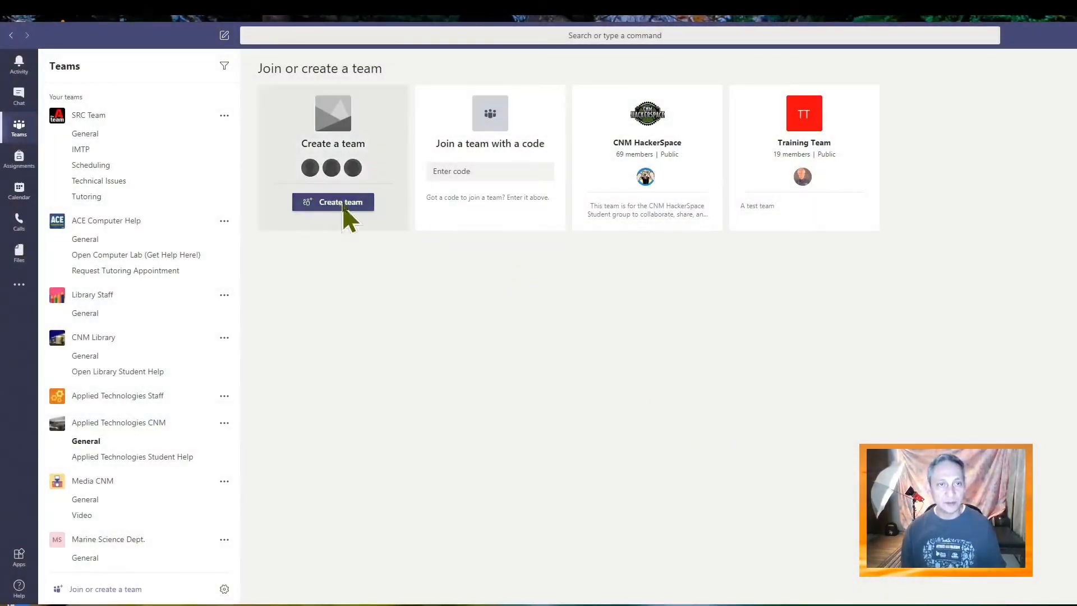
Create a Staff team named "Marine Science" with the description "communication" and skip adding people
{"action": "left_click", "coordinate": [351, 205]}
{"action": "left_click", "coordinate": [654, 334]}
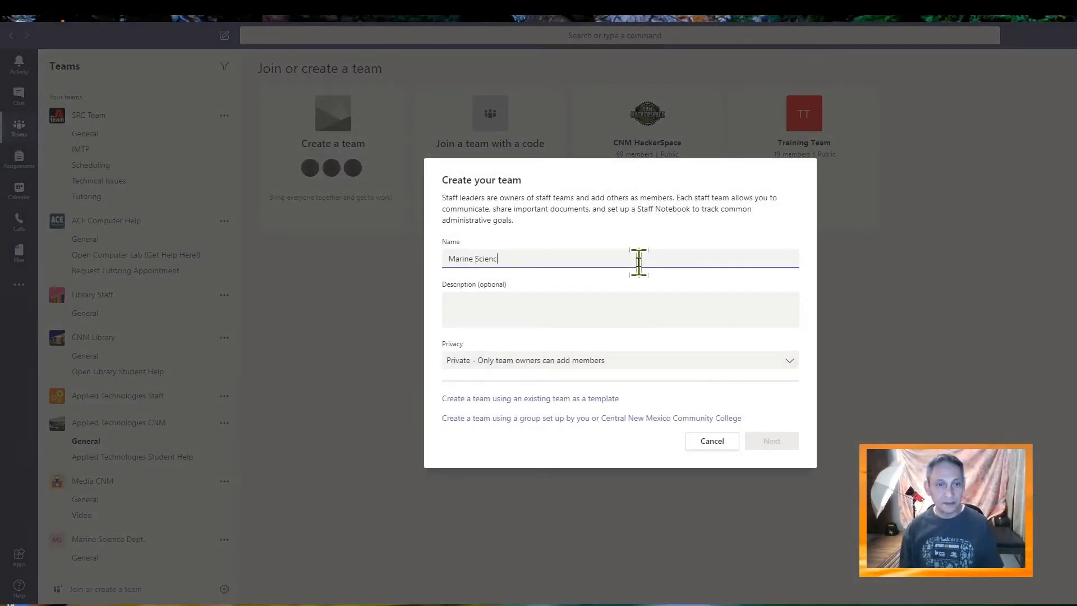
{"action": "left_click", "coordinate": [635, 305]}
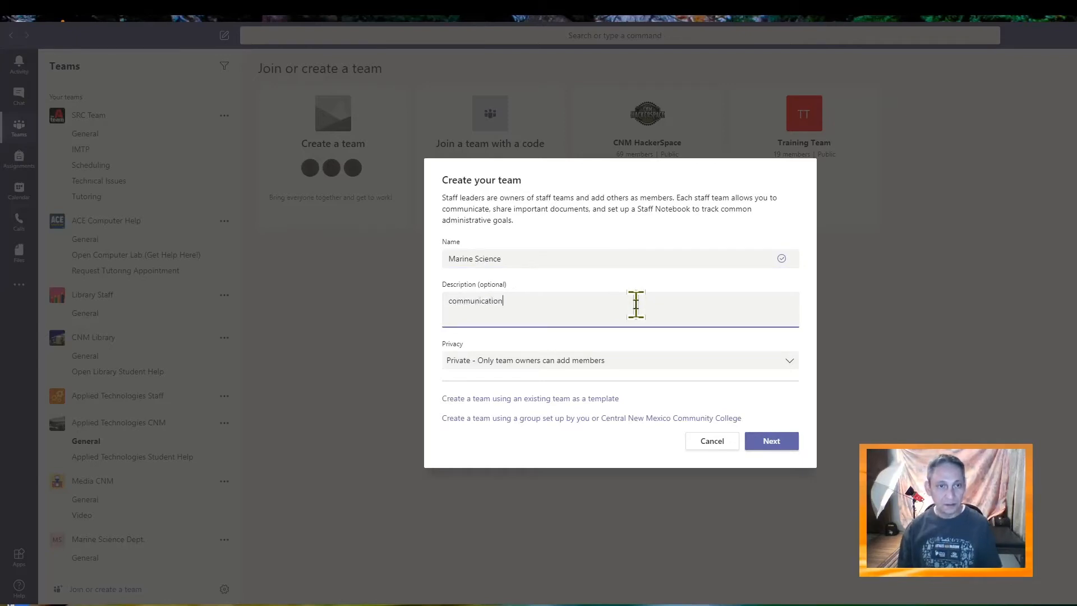
{"action": "left_click", "coordinate": [766, 440]}
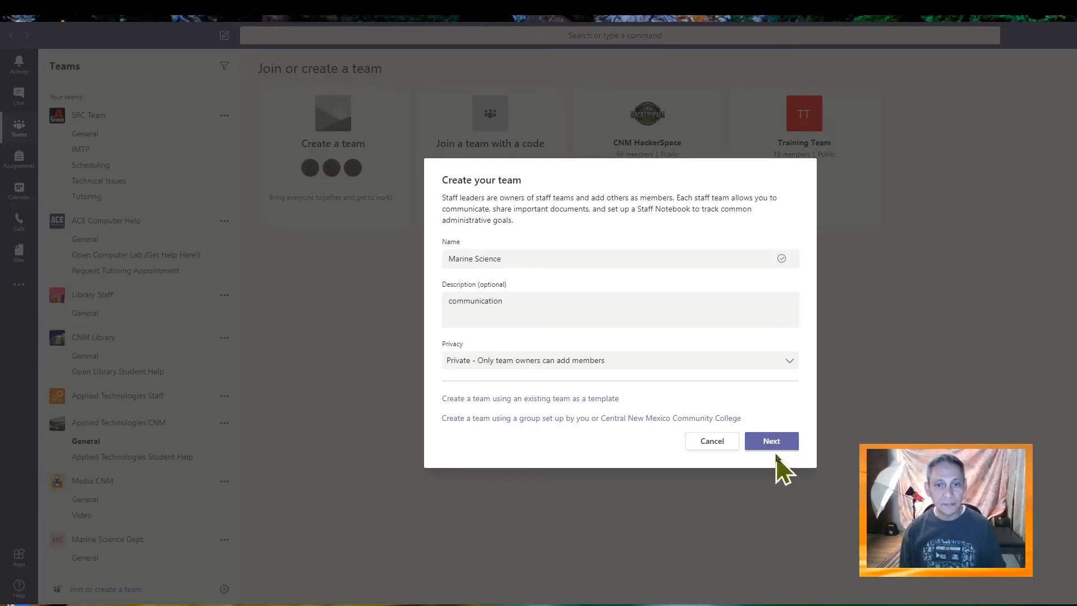
{"action": "left_click", "coordinate": [773, 443]}
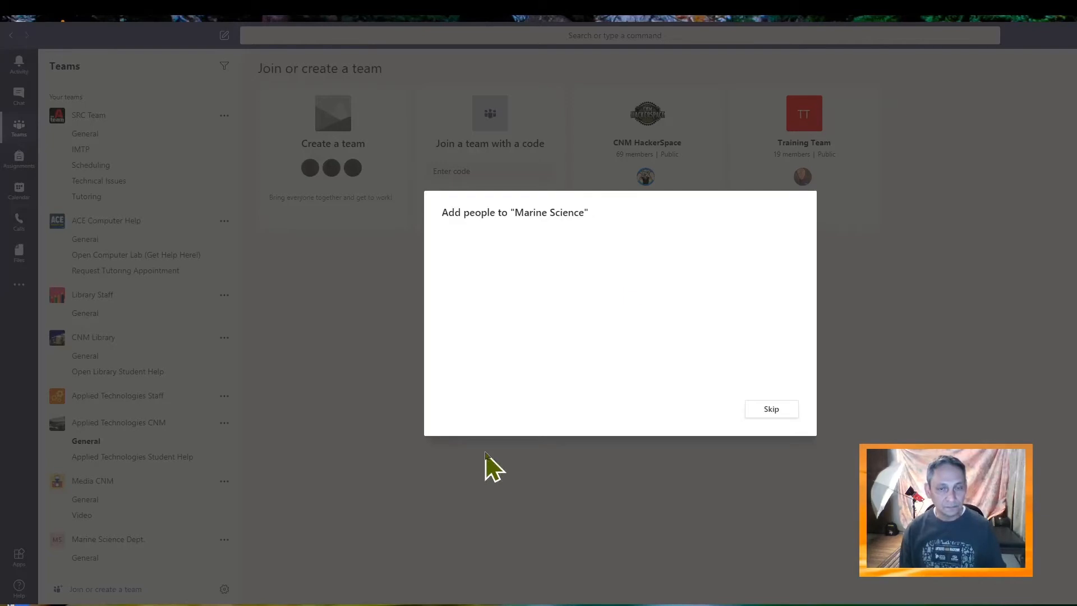
{"action": "left_click", "coordinate": [771, 412]}
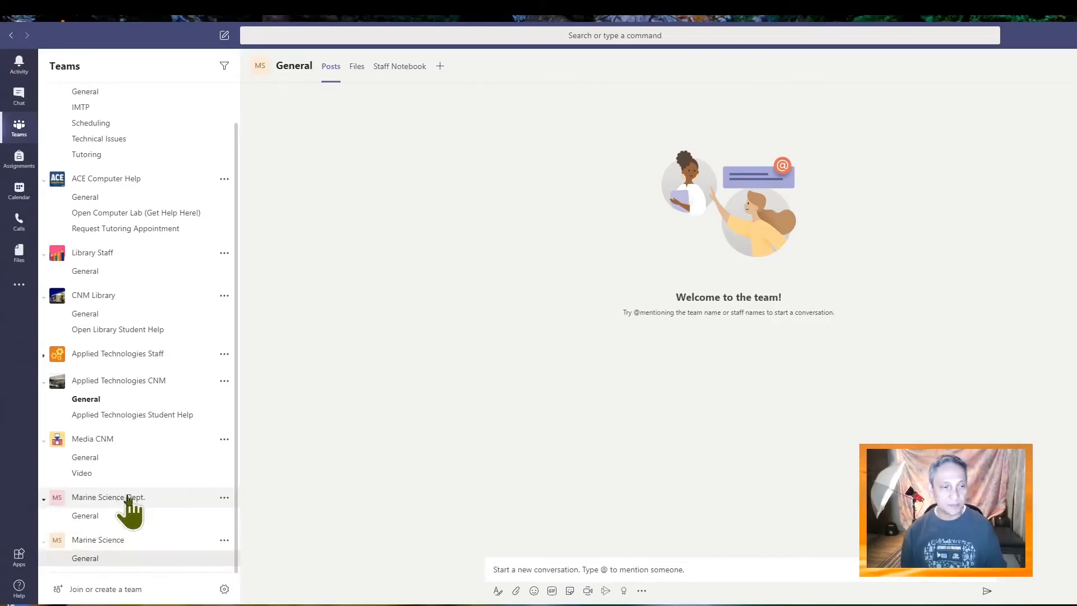
Open the management page of the Marine Science Dept. team, view the form for adding members, and close it without adding anyone
{"action": "left_click", "coordinate": [225, 498]}
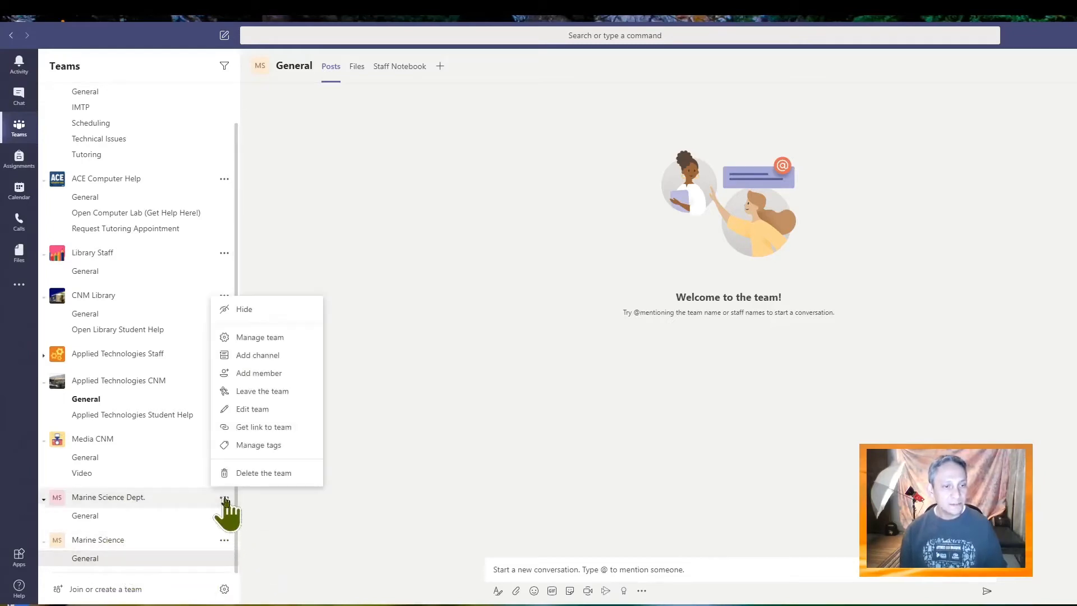
{"action": "left_click", "coordinate": [241, 338]}
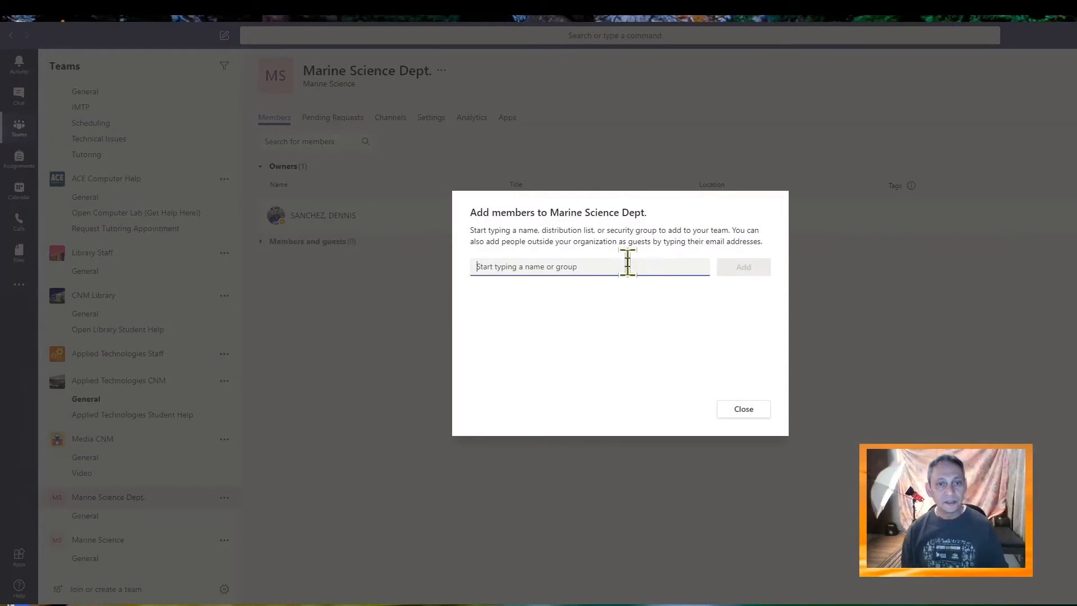
{"action": "left_click", "coordinate": [743, 409]}
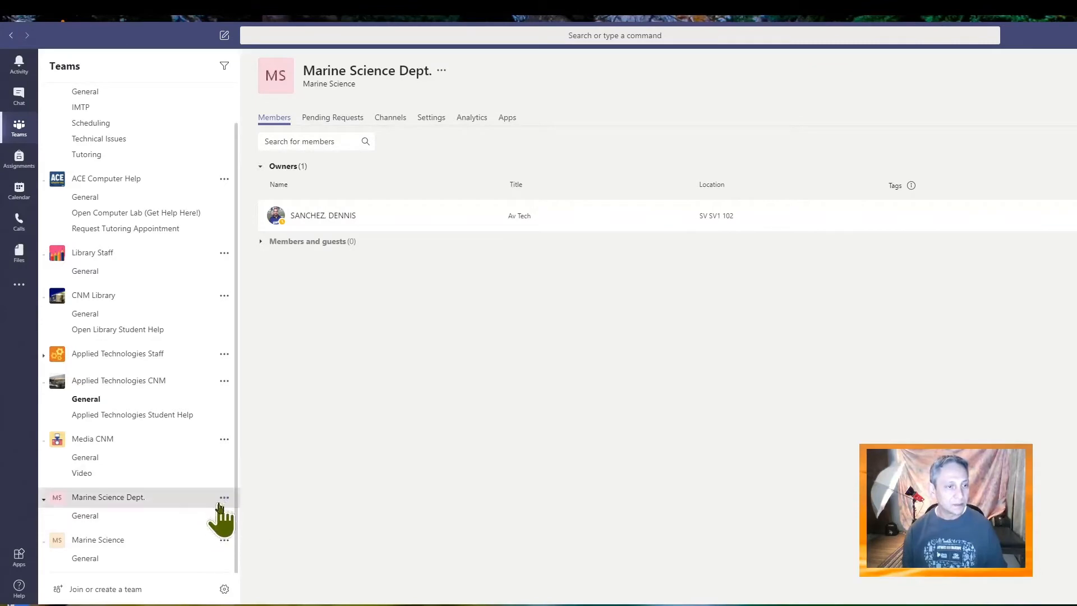
Start a new channel for the Marine Science Dept. team named "Staff" with the description "staff comm"
{"action": "left_click", "coordinate": [223, 498]}
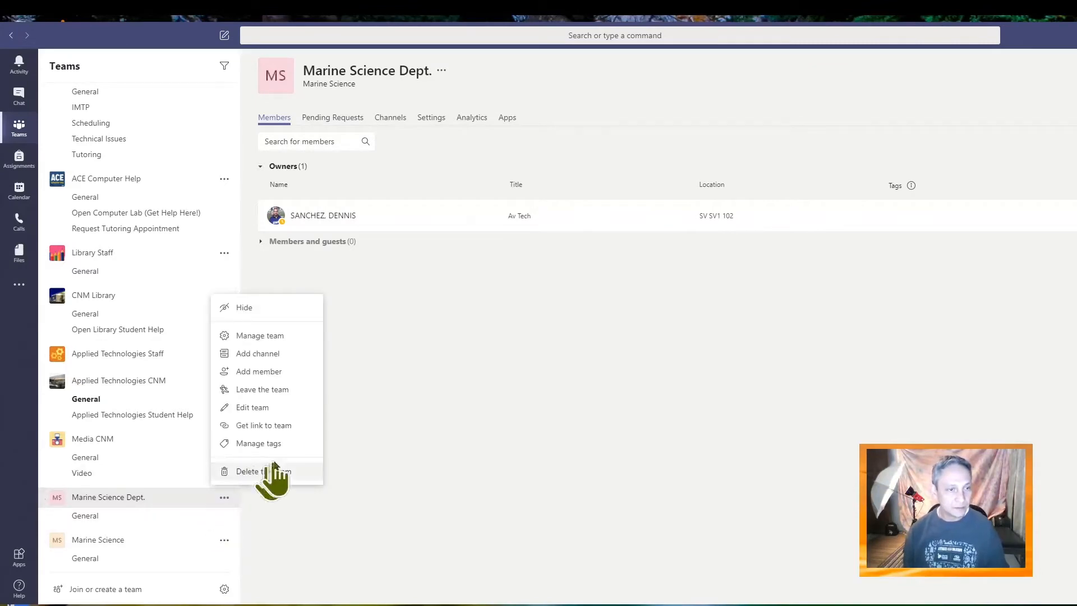
{"action": "left_click", "coordinate": [295, 353]}
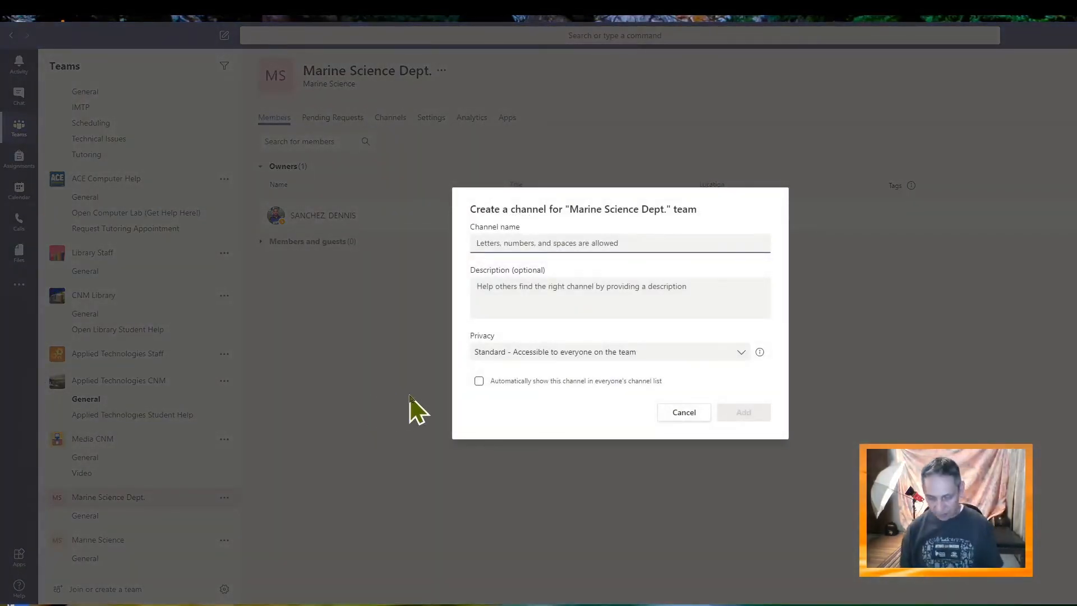
{"action": "type", "text": "Staff"}
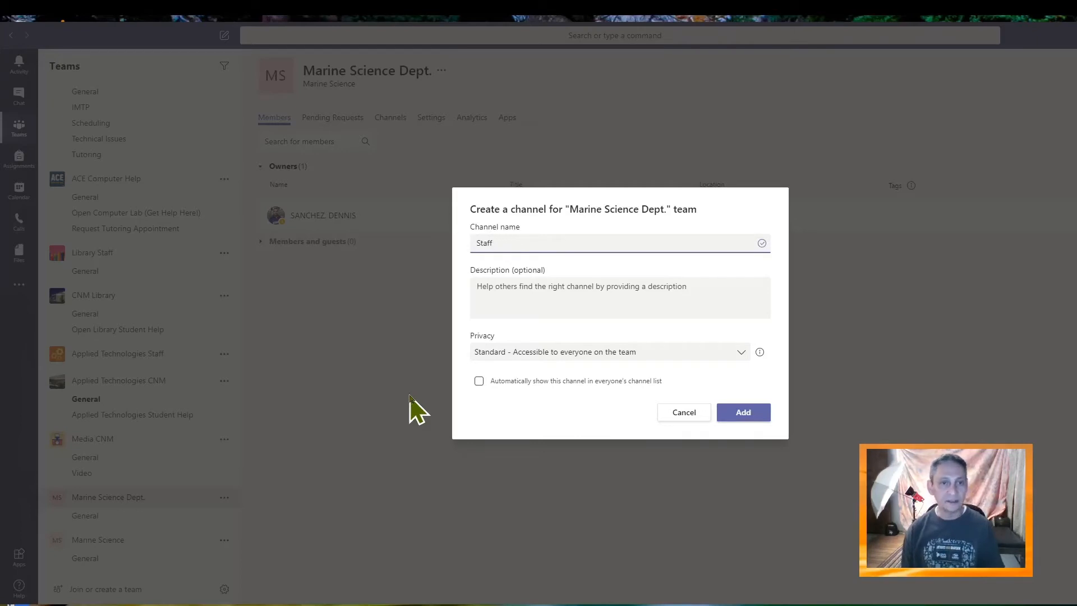
{"action": "left_click", "coordinate": [536, 305]}
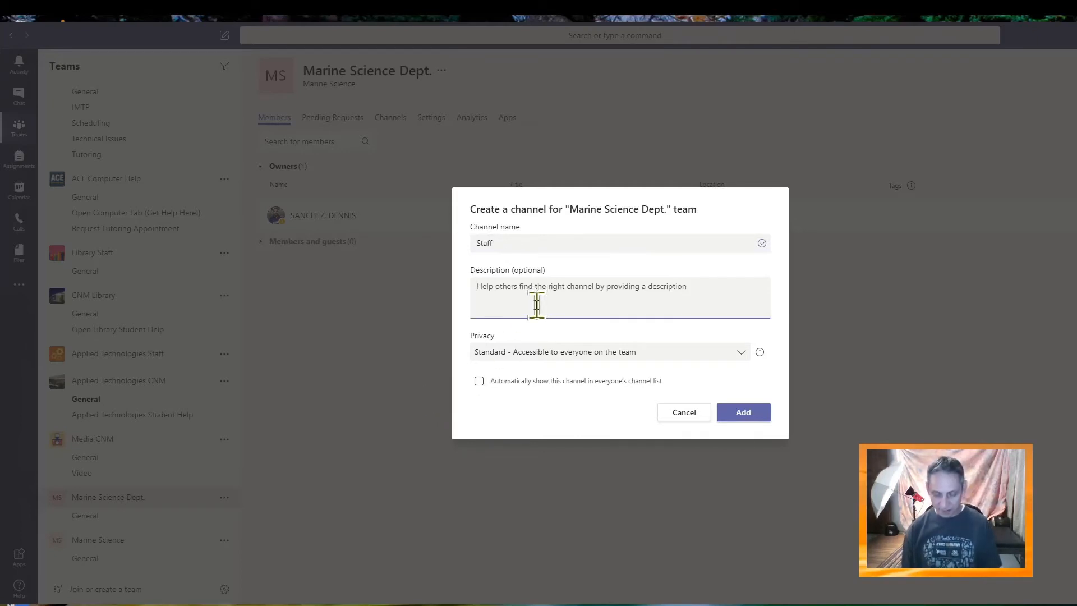
{"action": "type", "text": "staff com"}
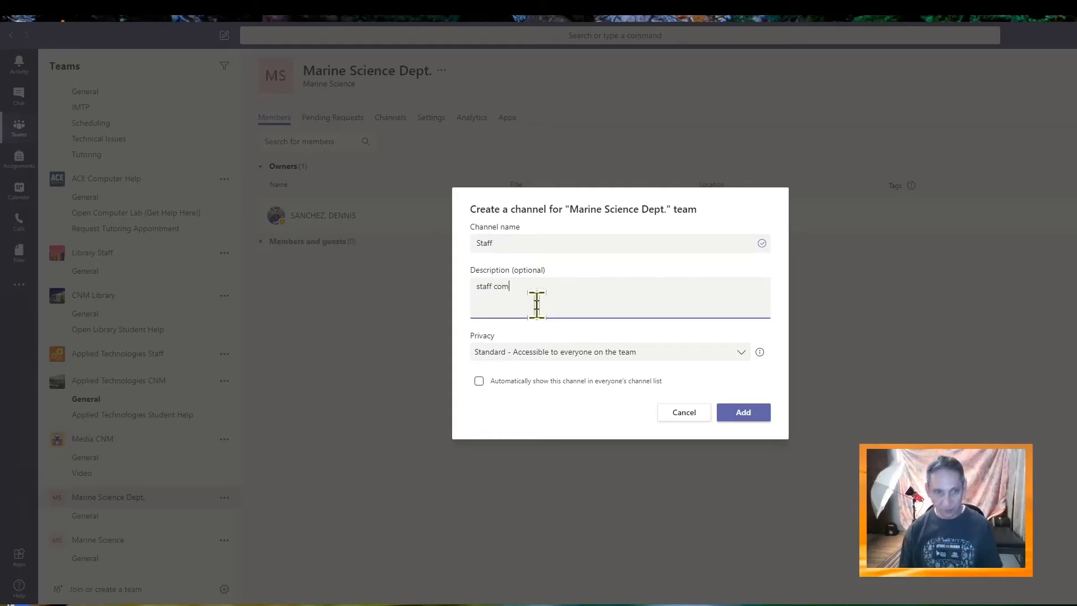
{"action": "type", "text": "mm"}
{"action": "key", "text": "BackSpace"}
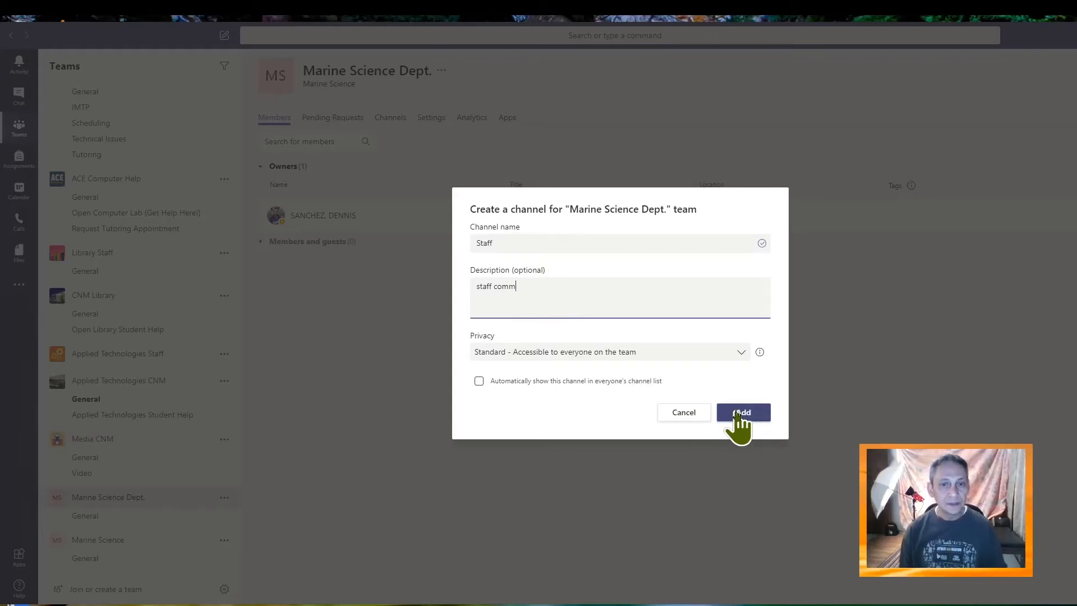
Set the Staff channel's privacy to Private - Accessible only to a specific group of people within the team, create it, and skip adding members
{"action": "left_click", "coordinate": [733, 357]}
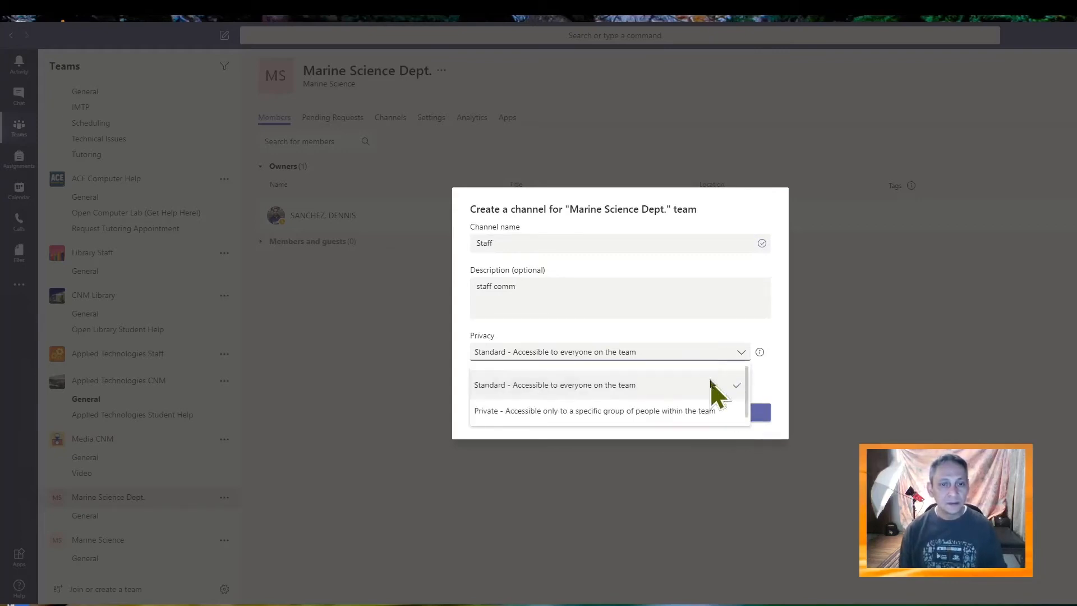
{"action": "left_click", "coordinate": [714, 385]}
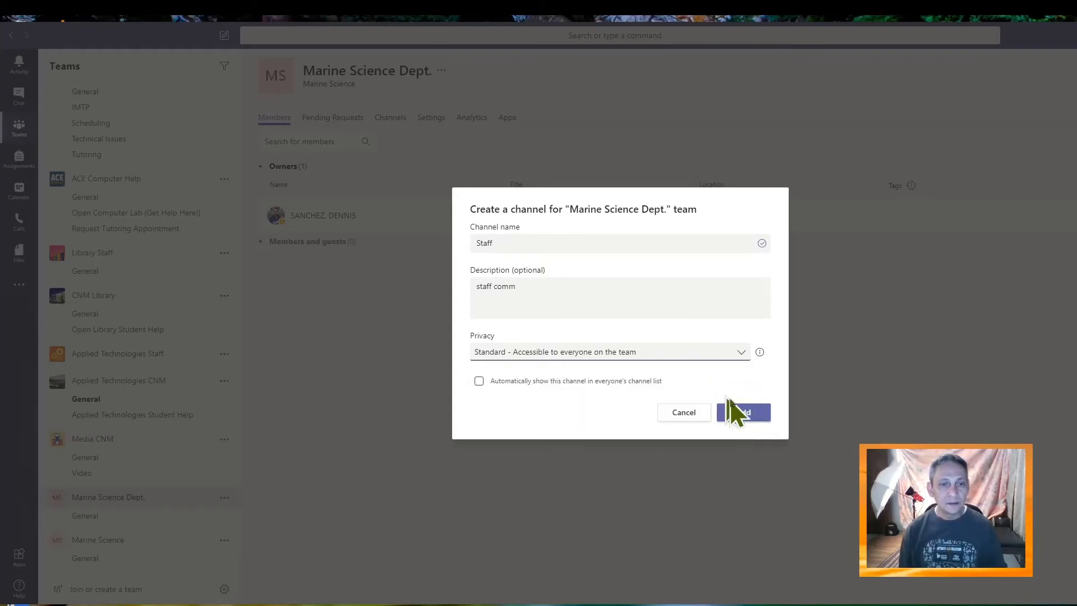
{"action": "left_click", "coordinate": [737, 357]}
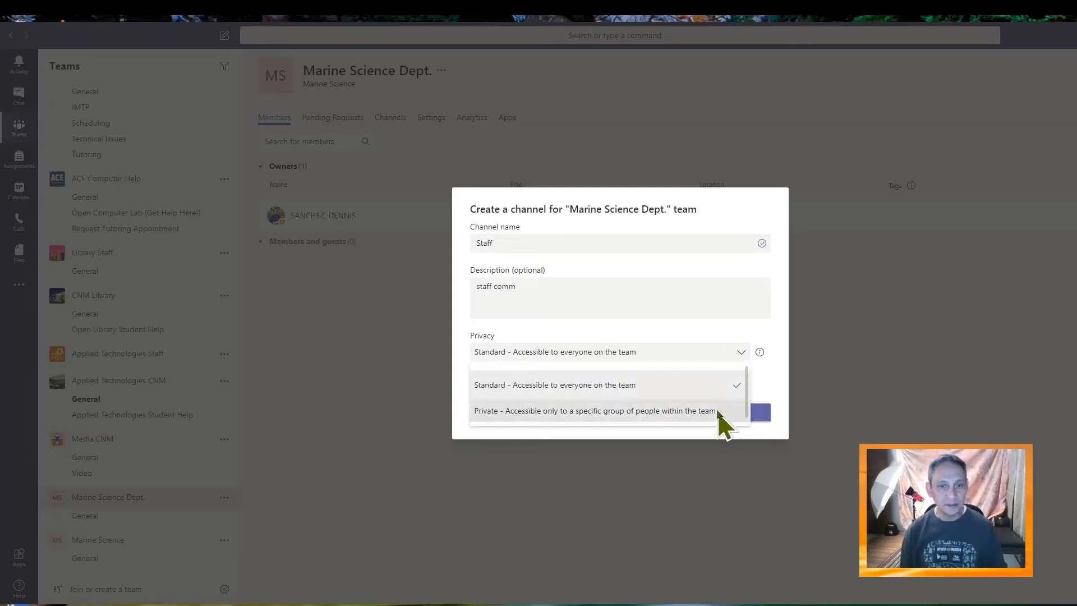
{"action": "left_click", "coordinate": [719, 409]}
{"action": "left_click", "coordinate": [739, 415]}
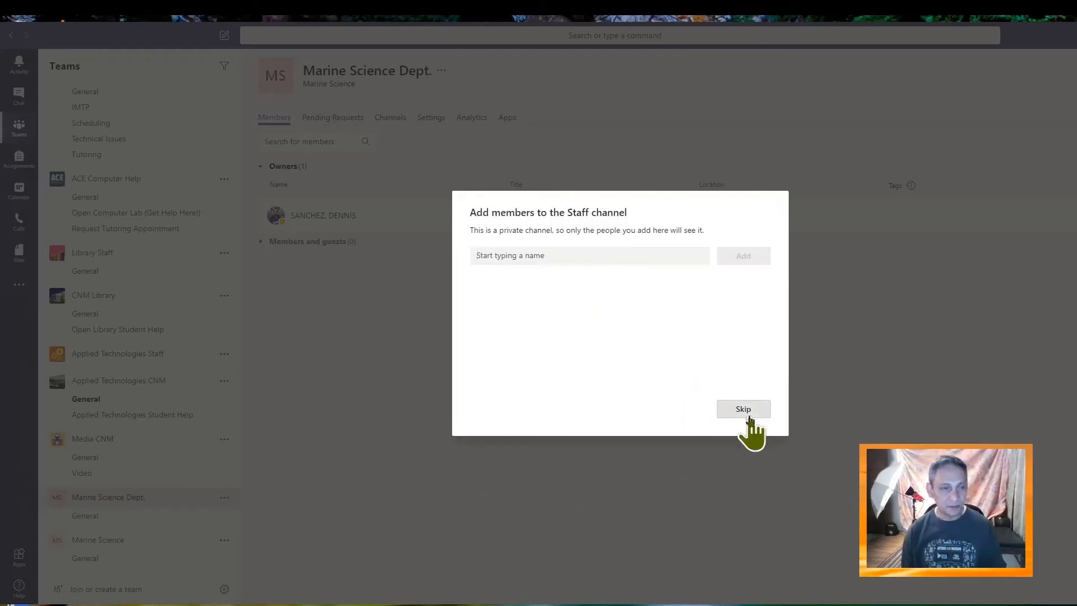
{"action": "left_click", "coordinate": [746, 412]}
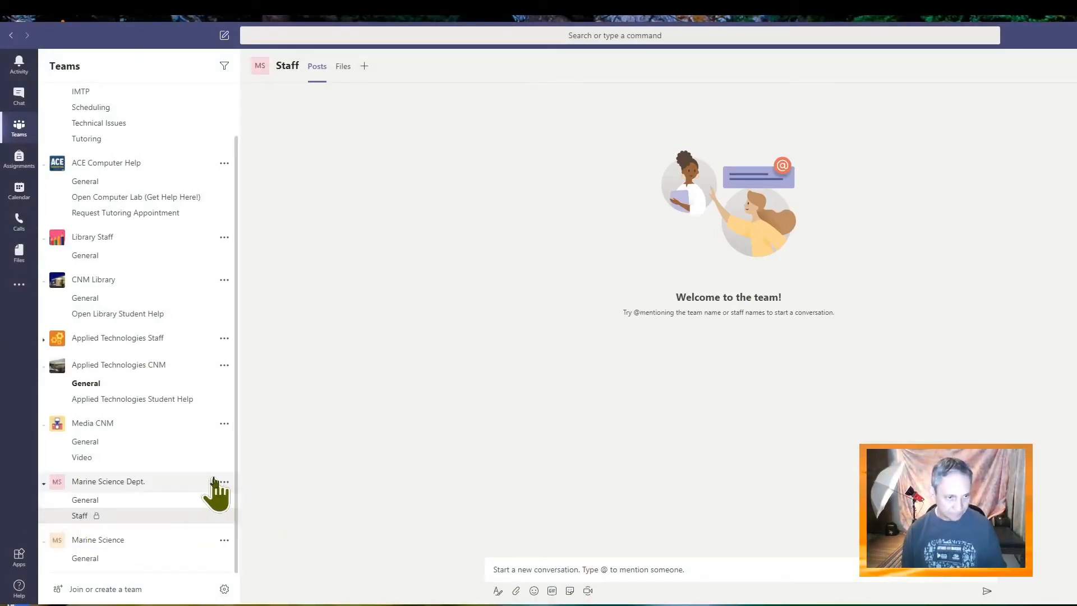
Edit the Marine Science team to be Public - Anyone in your organization can join, with the globe picture as its avatar
{"action": "left_click", "coordinate": [223, 545]}
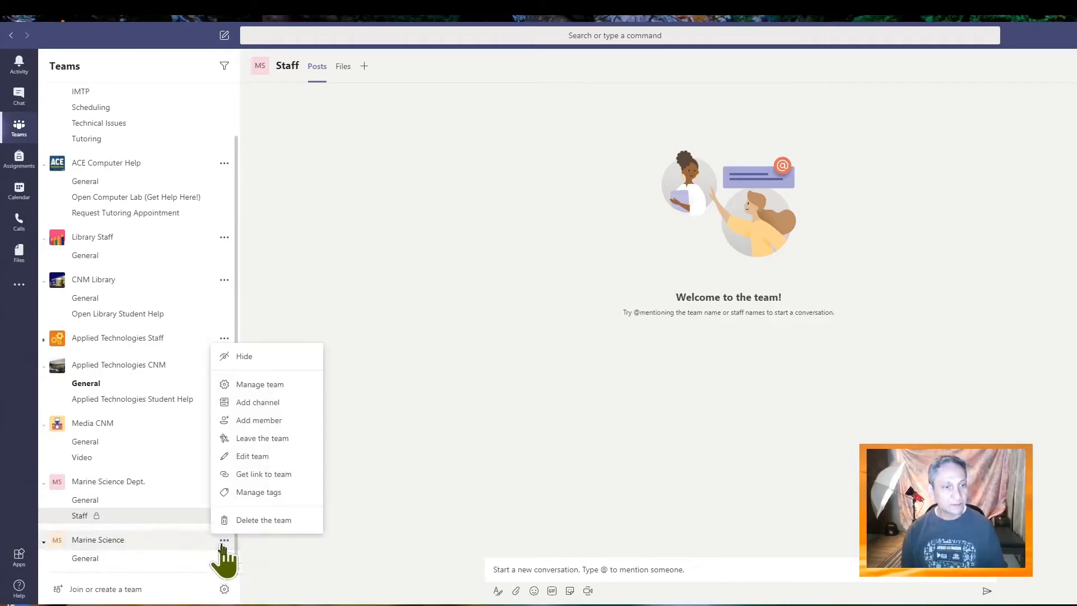
{"action": "left_click", "coordinate": [270, 456]}
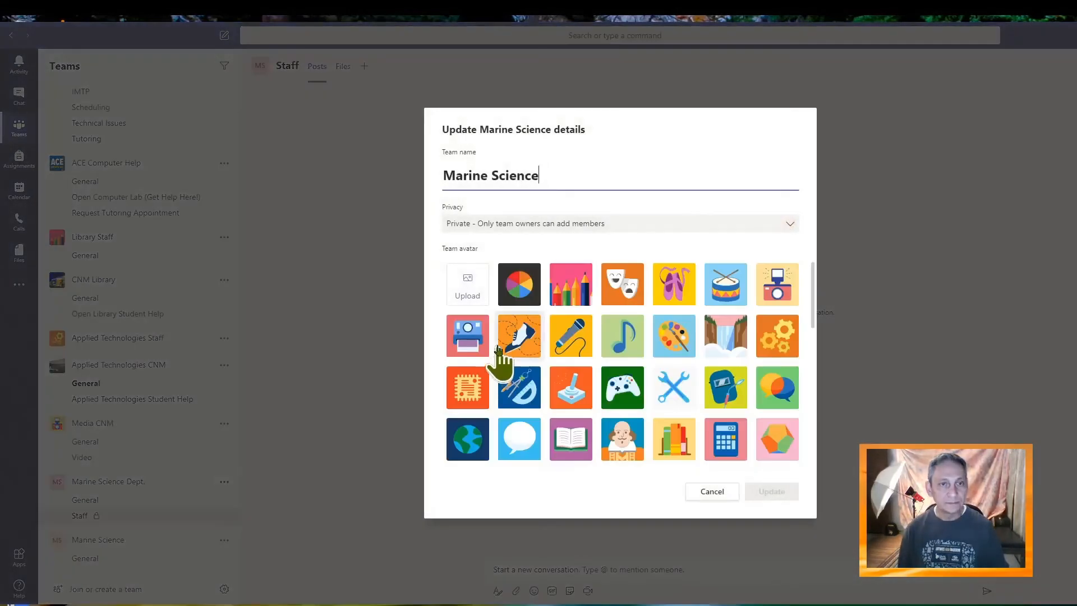
{"action": "left_click", "coordinate": [790, 225]}
{"action": "left_click", "coordinate": [581, 276]}
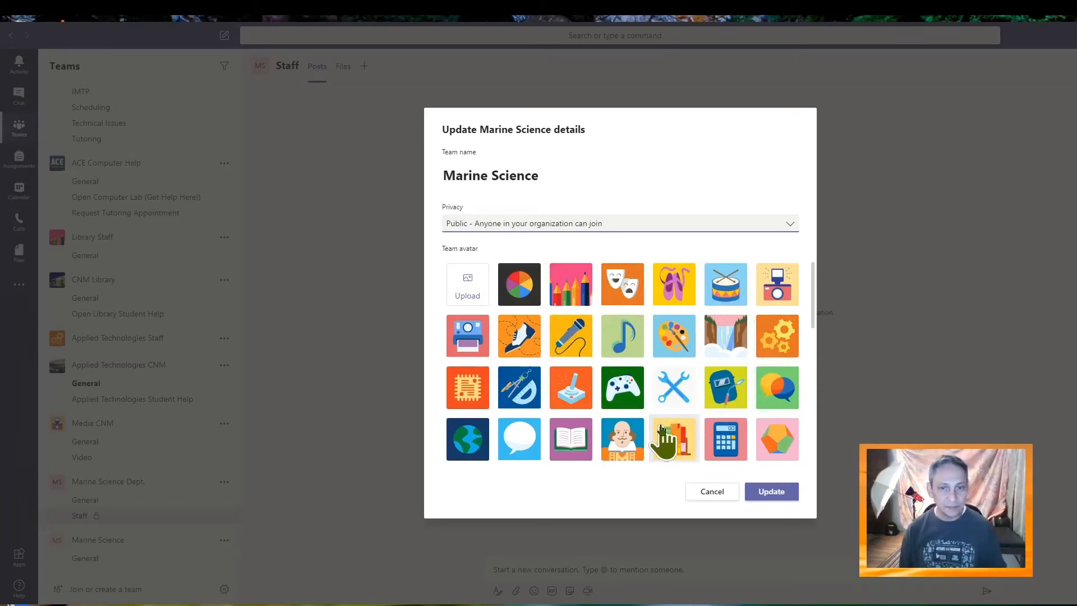
{"action": "left_click", "coordinate": [472, 443]}
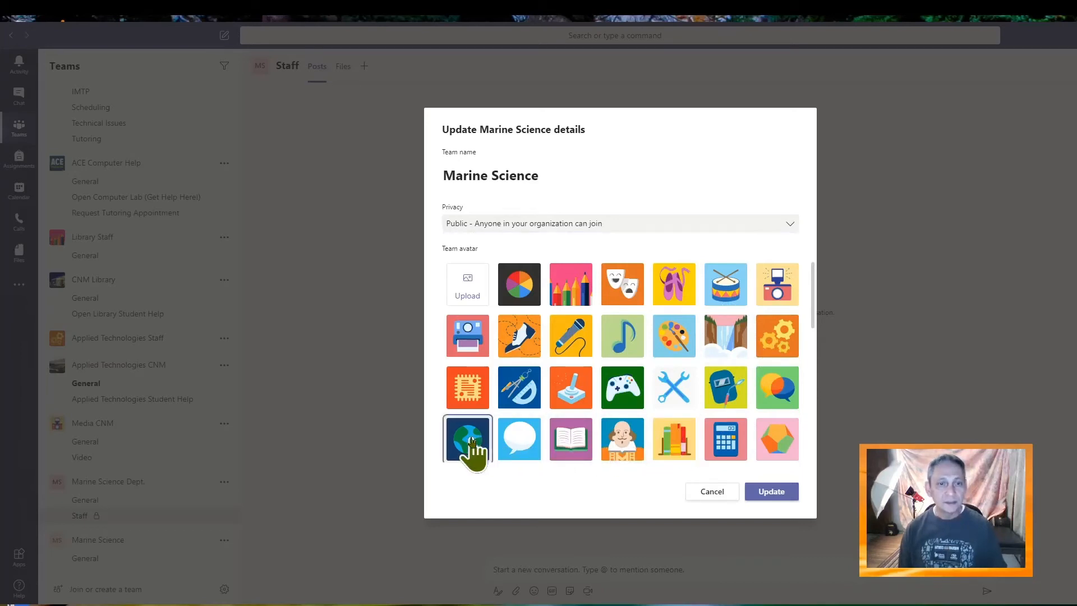
{"action": "left_click", "coordinate": [754, 492]}
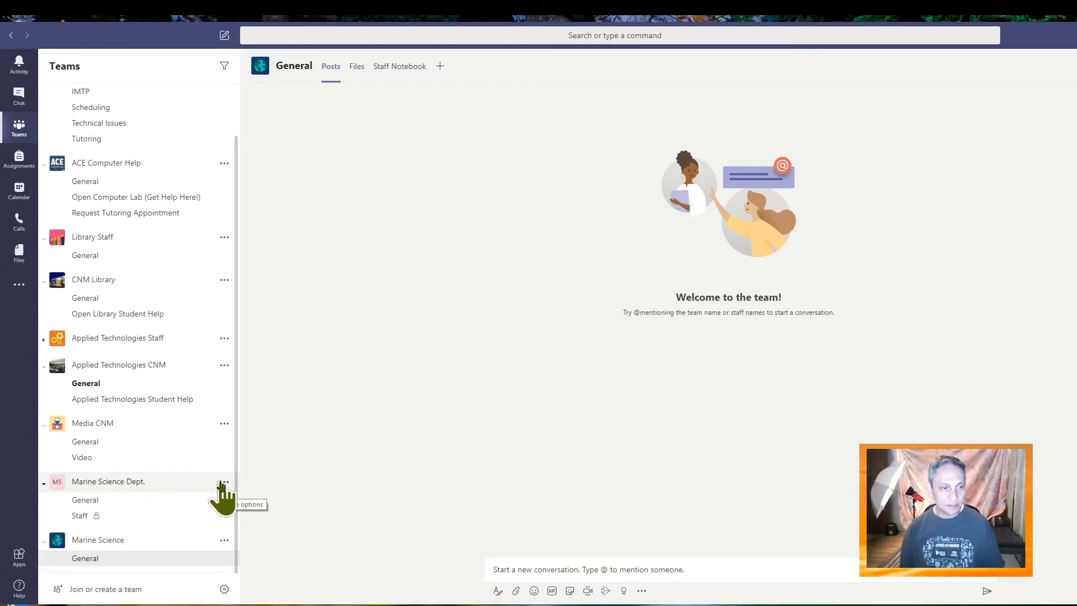
Post "talk in general information" in the General channel of Marine Science Dept., and open that team's Staff channel ready for a new message
{"action": "left_click", "coordinate": [94, 504]}
{"action": "left_click", "coordinate": [567, 567]}
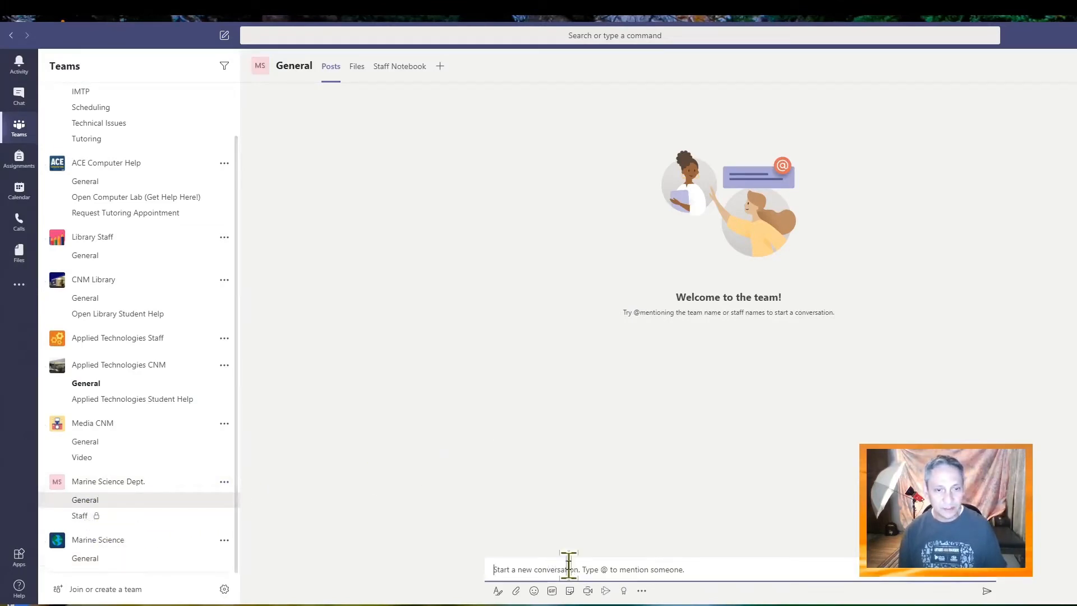
{"action": "type", "text": "talk in general information"}
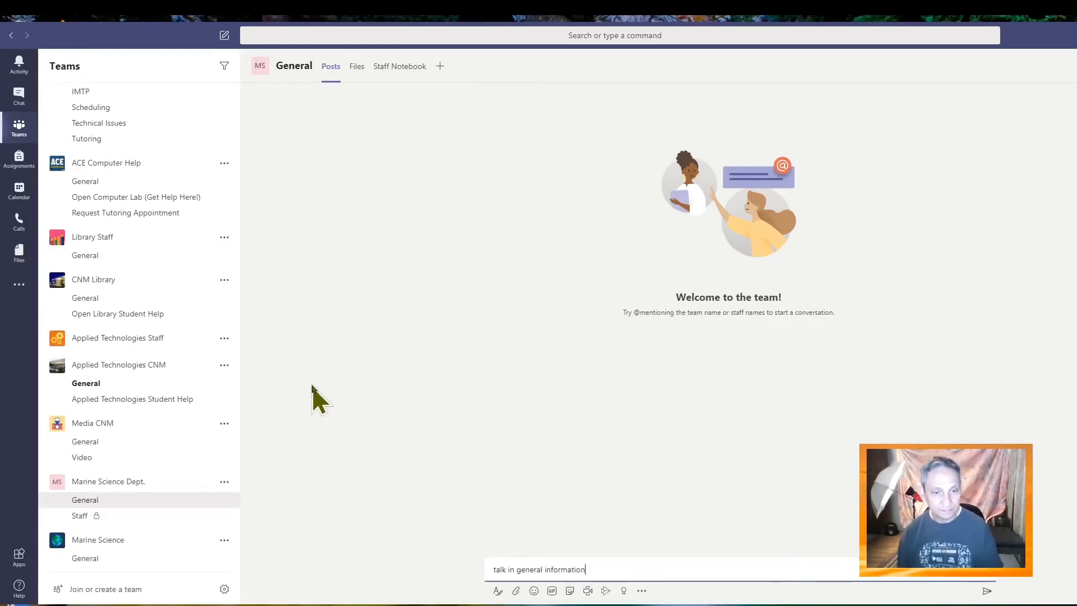
{"action": "left_click", "coordinate": [987, 591]}
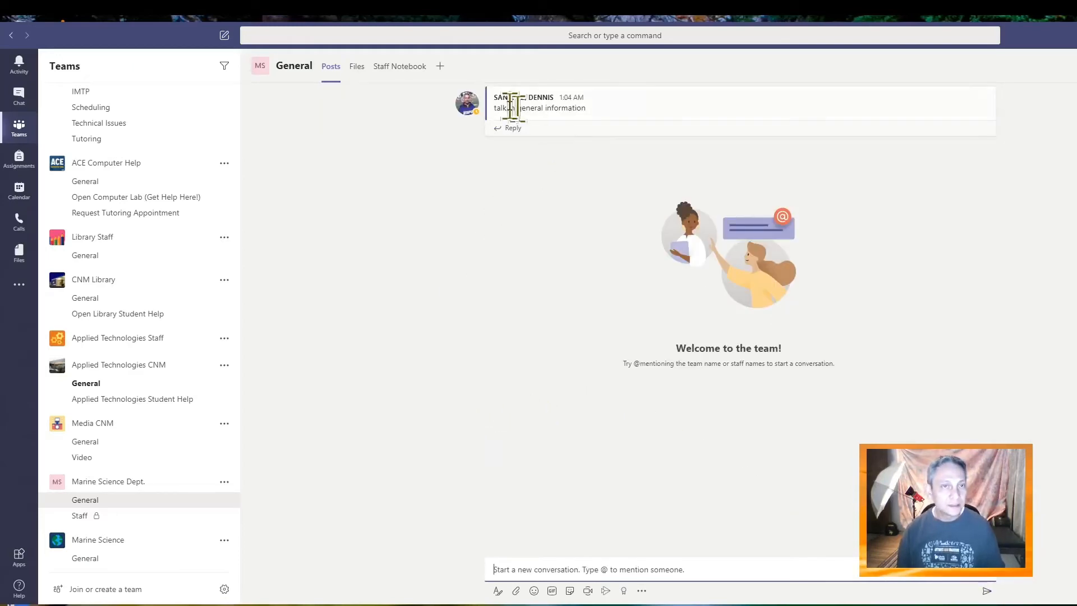
{"action": "left_click", "coordinate": [80, 516]}
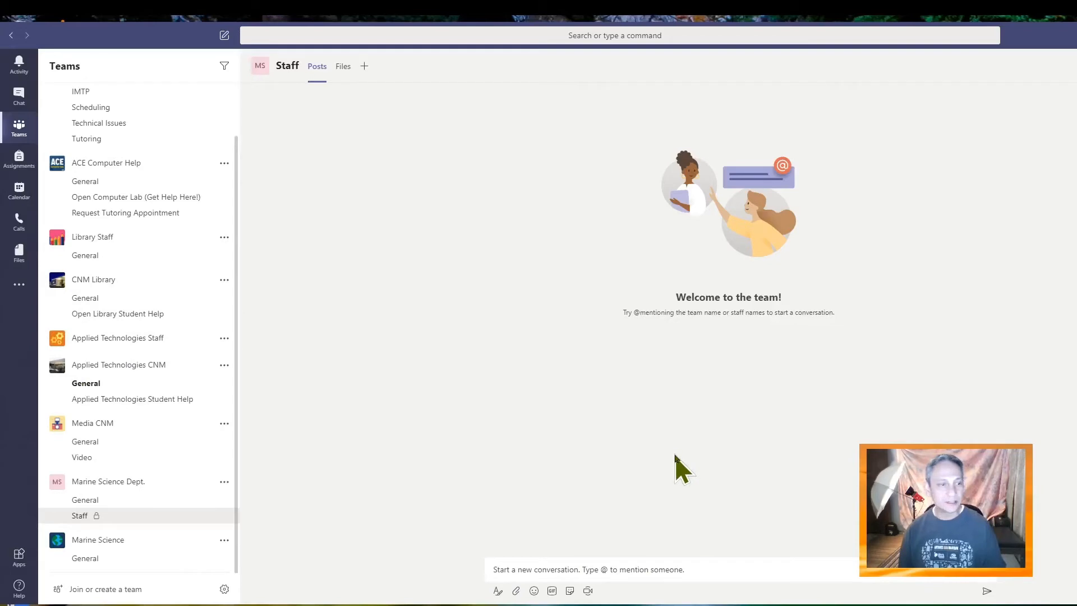
{"action": "left_click", "coordinate": [497, 570]}
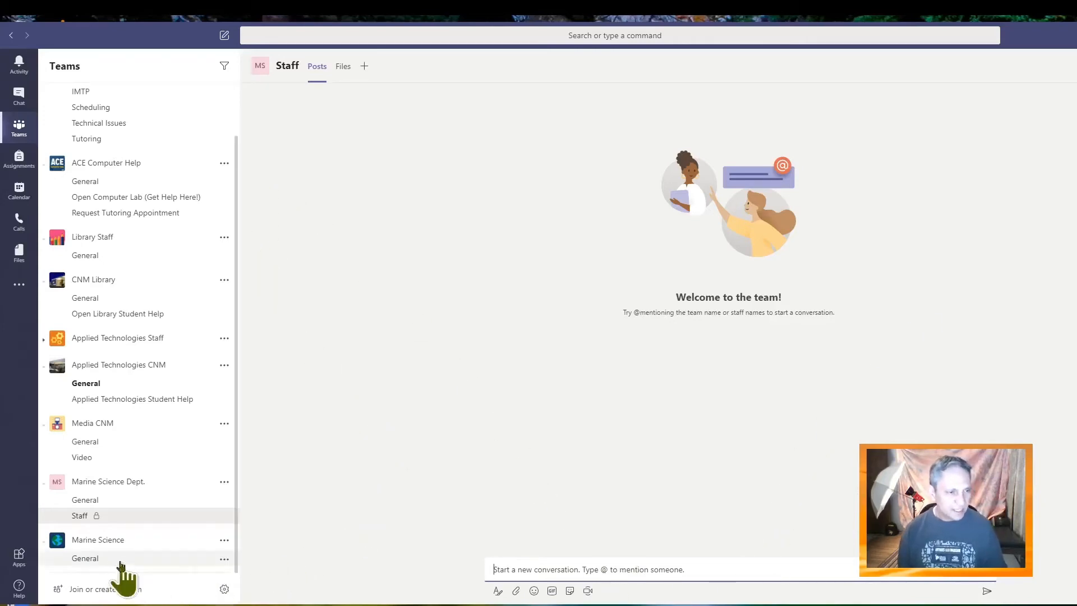
Add a "Student help" channel to the Marine Science team, described as "students can get clarification on HW", with Standard - Accessible to everyone on the team privacy
{"action": "left_click", "coordinate": [225, 540]}
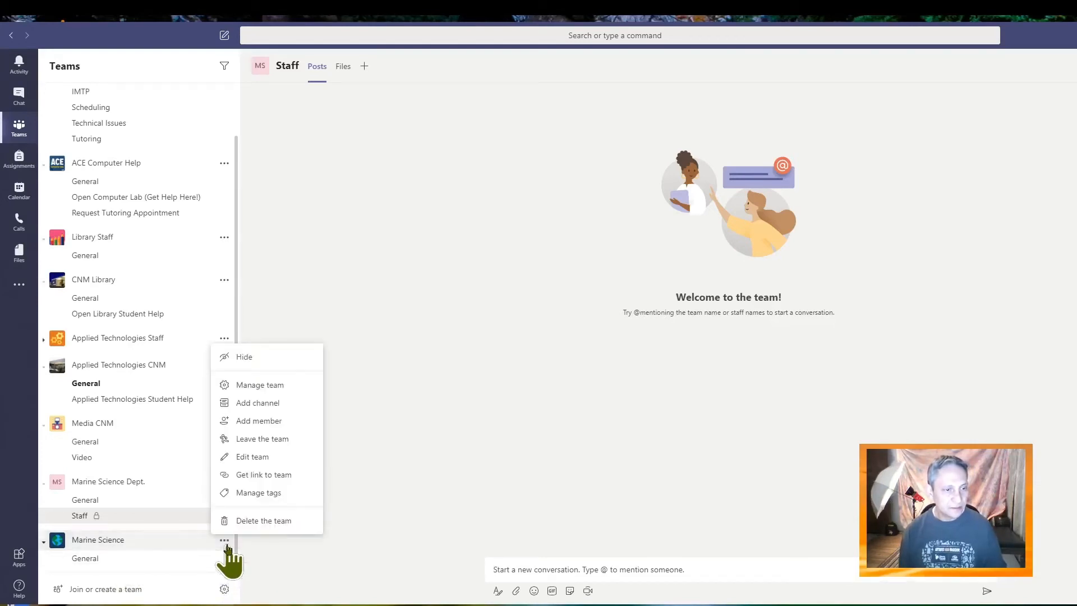
{"action": "left_click", "coordinate": [253, 403]}
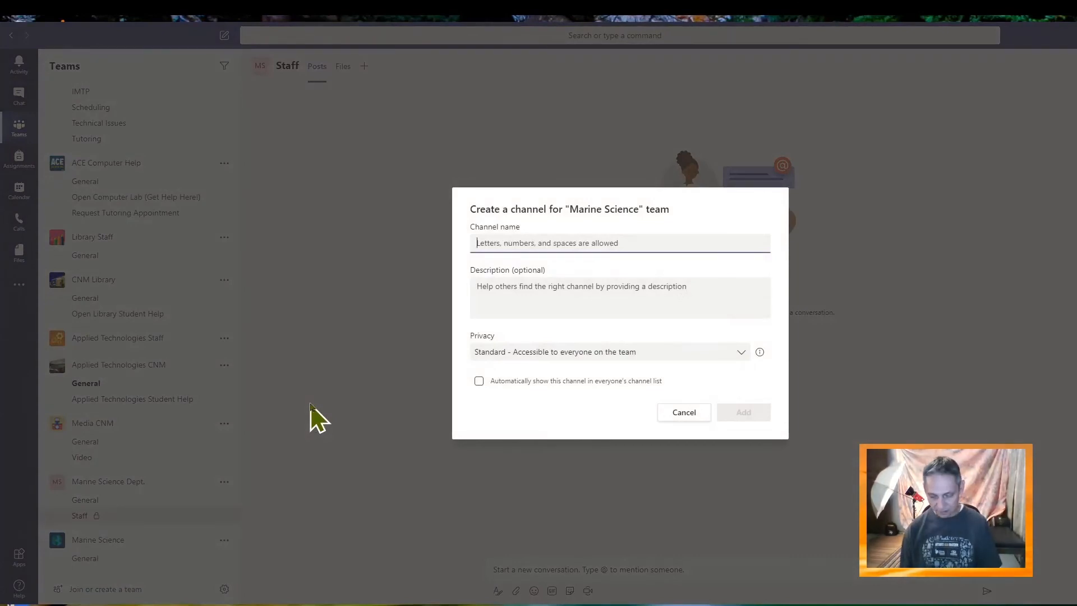
{"action": "type", "text": "Student help"}
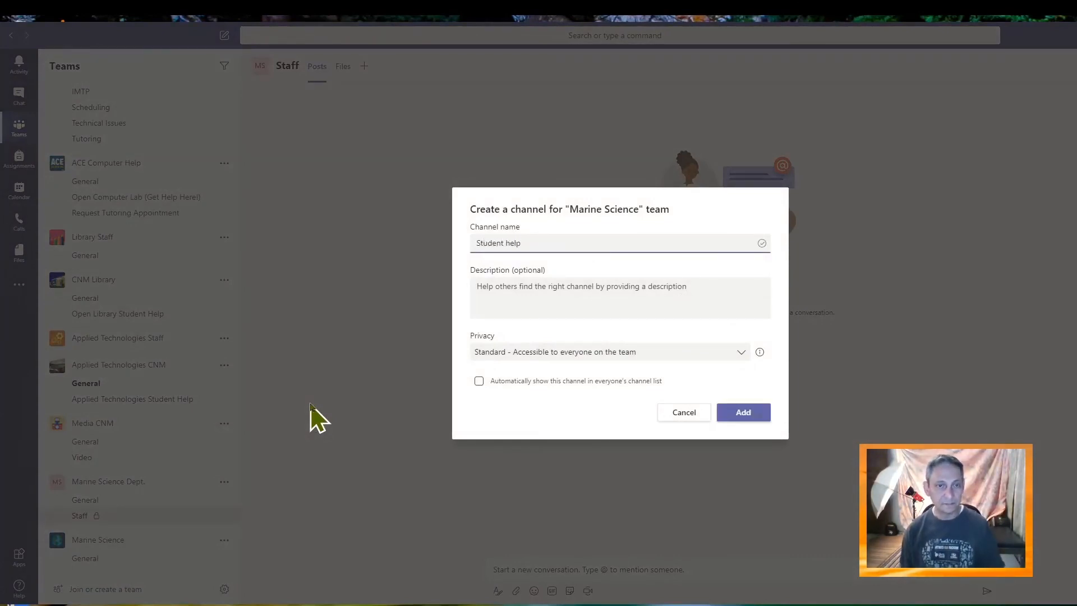
{"action": "left_click", "coordinate": [590, 300]}
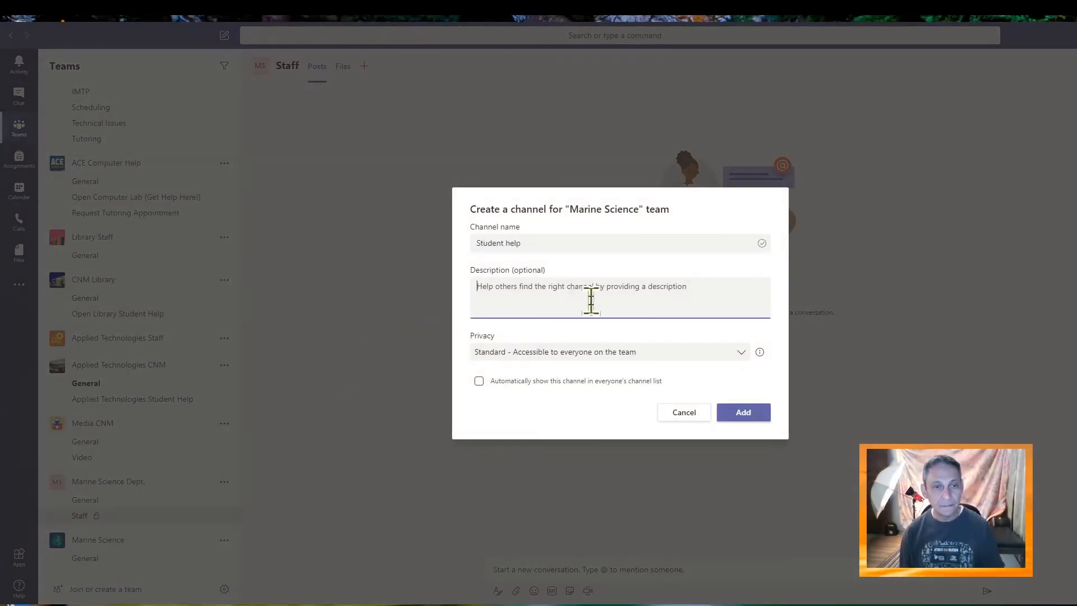
{"action": "type", "text": "s"}
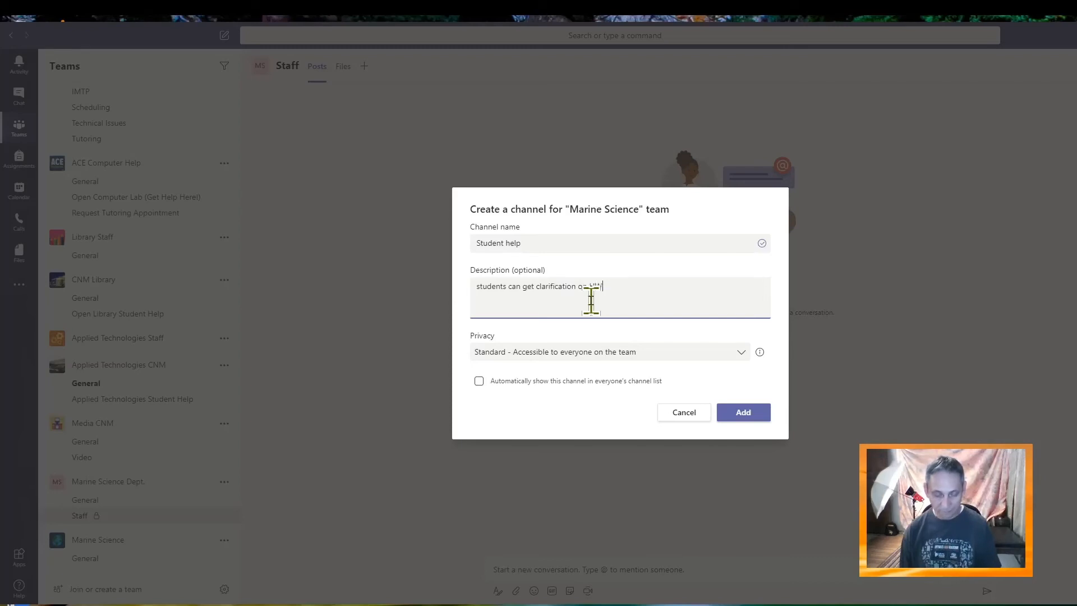
{"action": "left_click", "coordinate": [732, 354]}
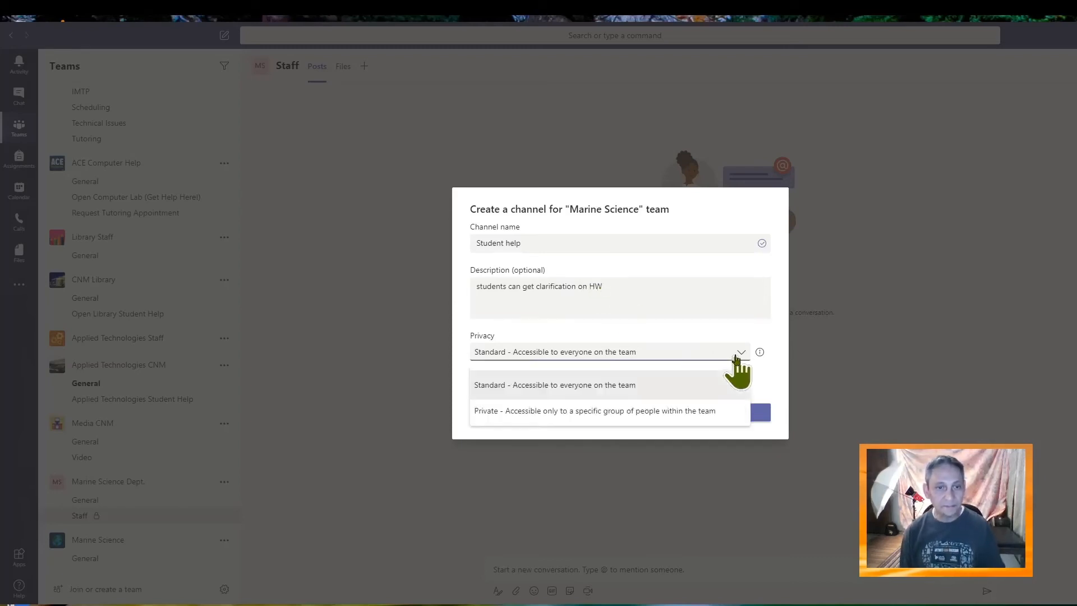
{"action": "left_click", "coordinate": [632, 385]}
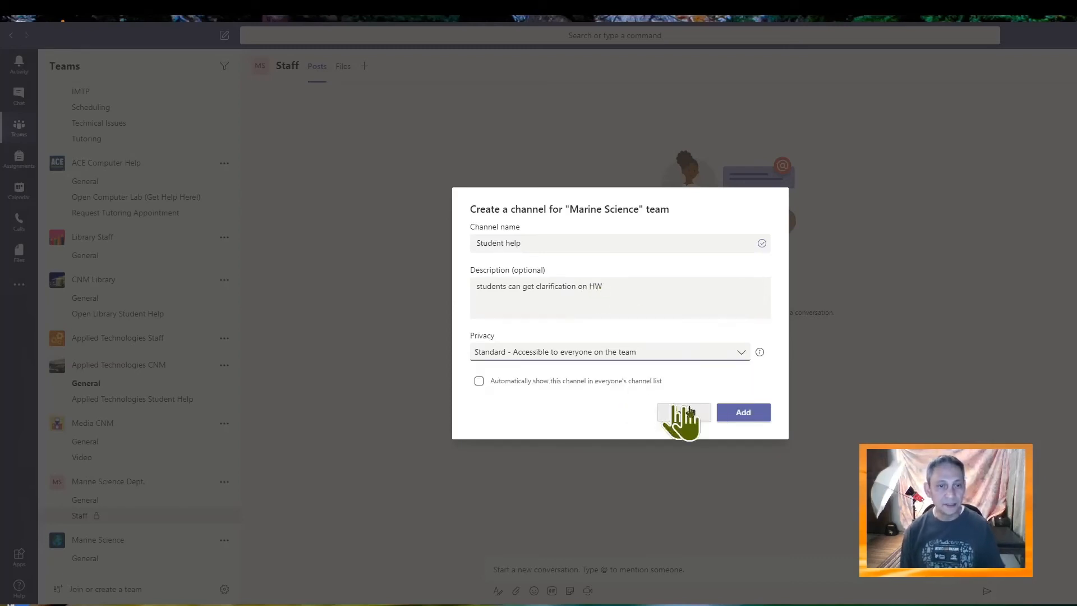
{"action": "left_click", "coordinate": [730, 413]}
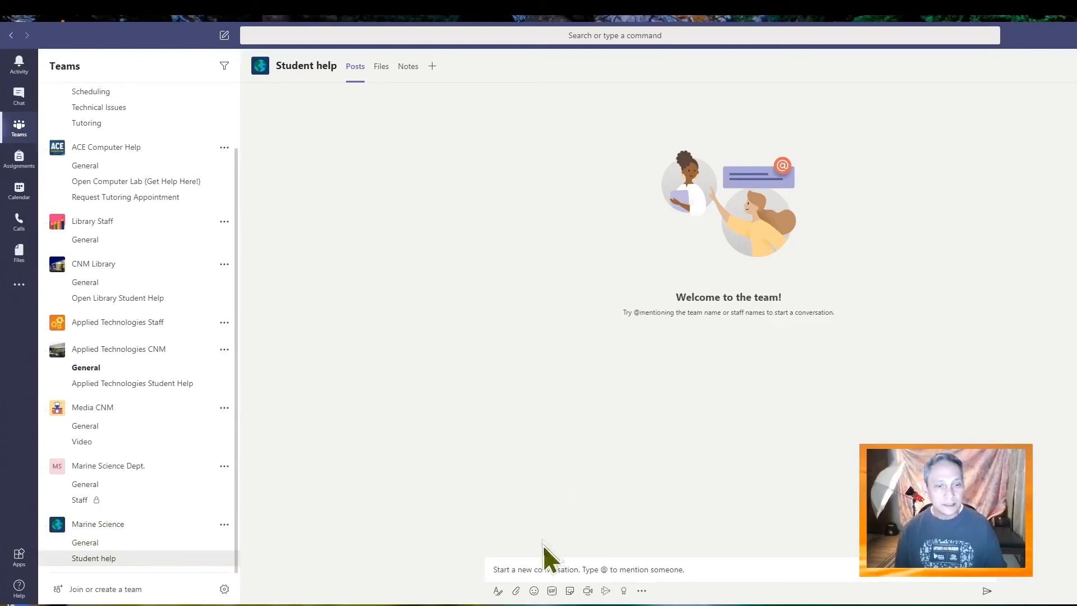
{"action": "left_click", "coordinate": [551, 569]}
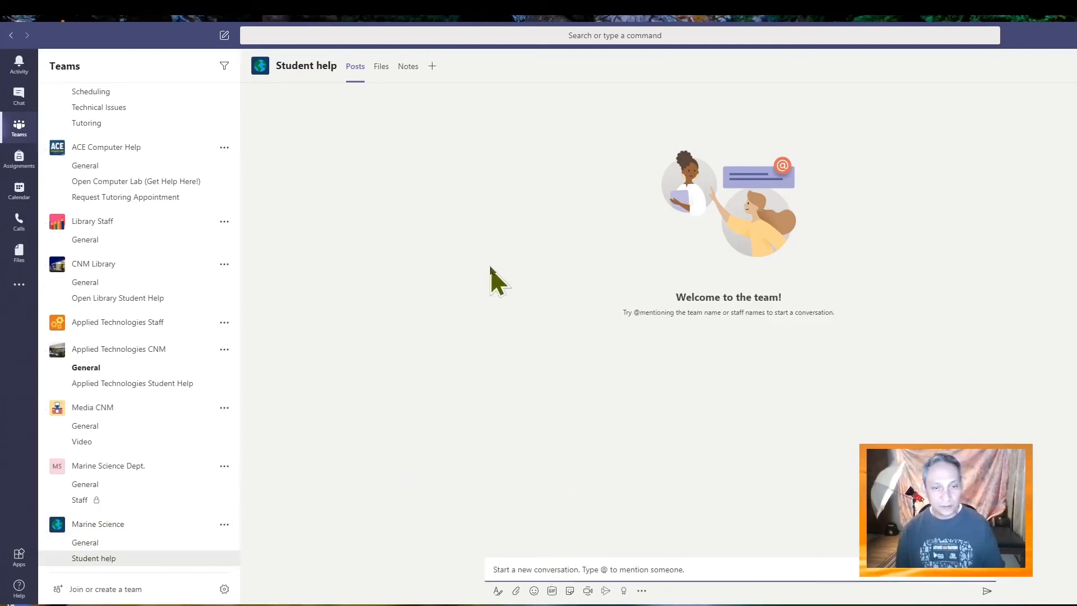
{"action": "type", "text": "@"}
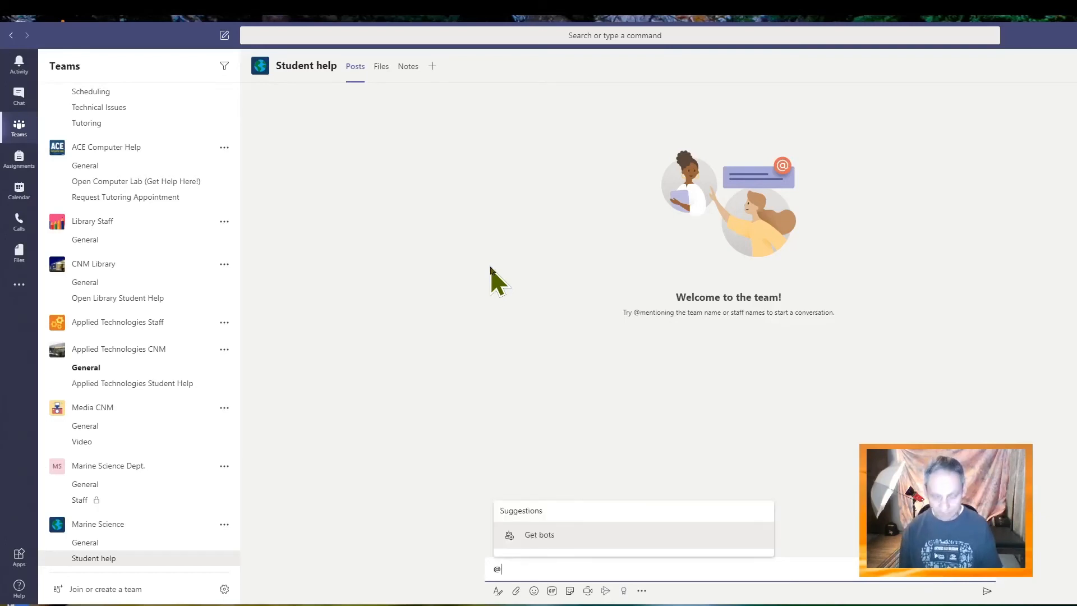
{"action": "type", "text": "a"}
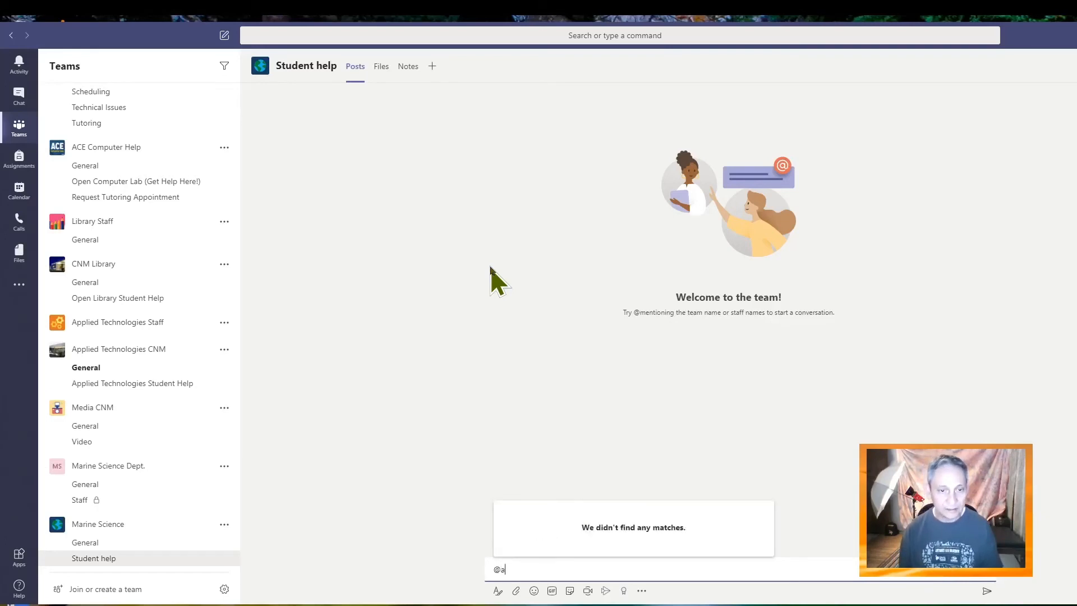
{"action": "key", "text": "BackSpace"}
{"action": "type", "text": "r"}
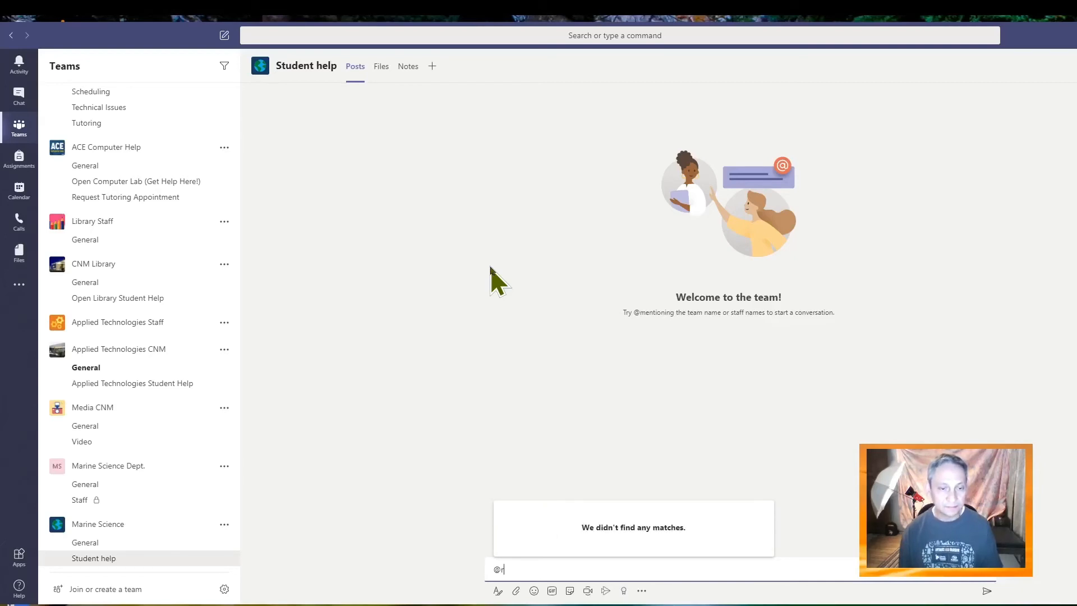
{"action": "type", "text": "r"}
{"action": "key", "text": "BackSpace"}
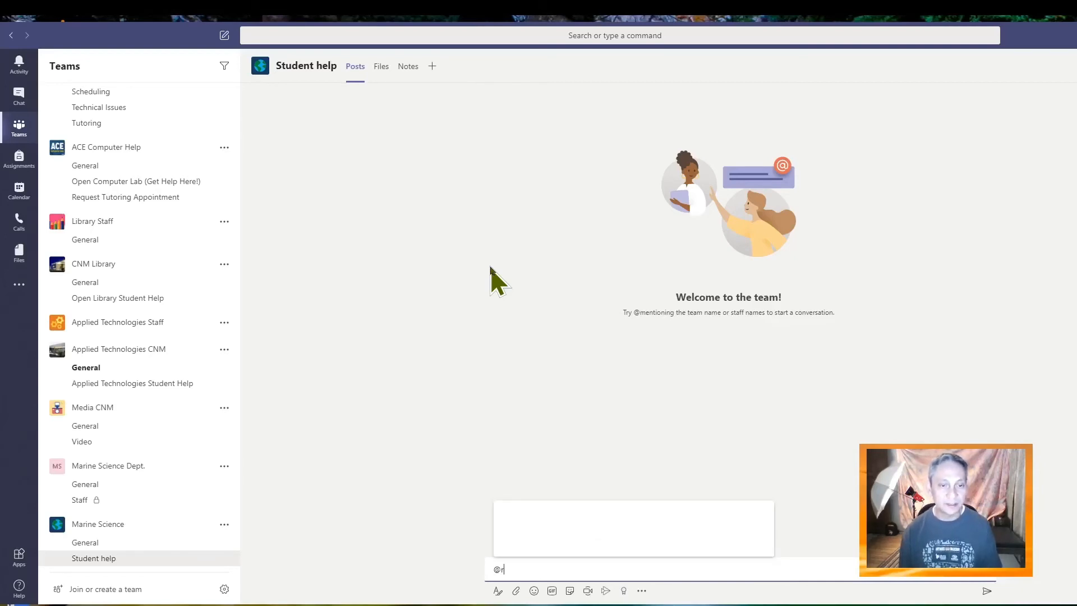
{"action": "key", "text": "BackSpace"}
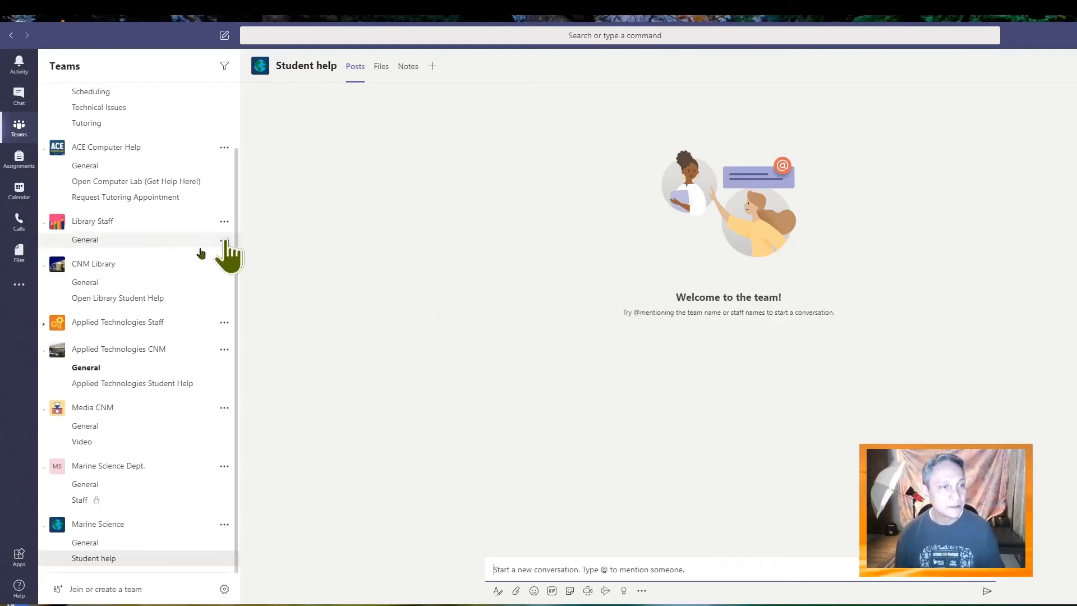
{"action": "left_click", "coordinate": [104, 282]}
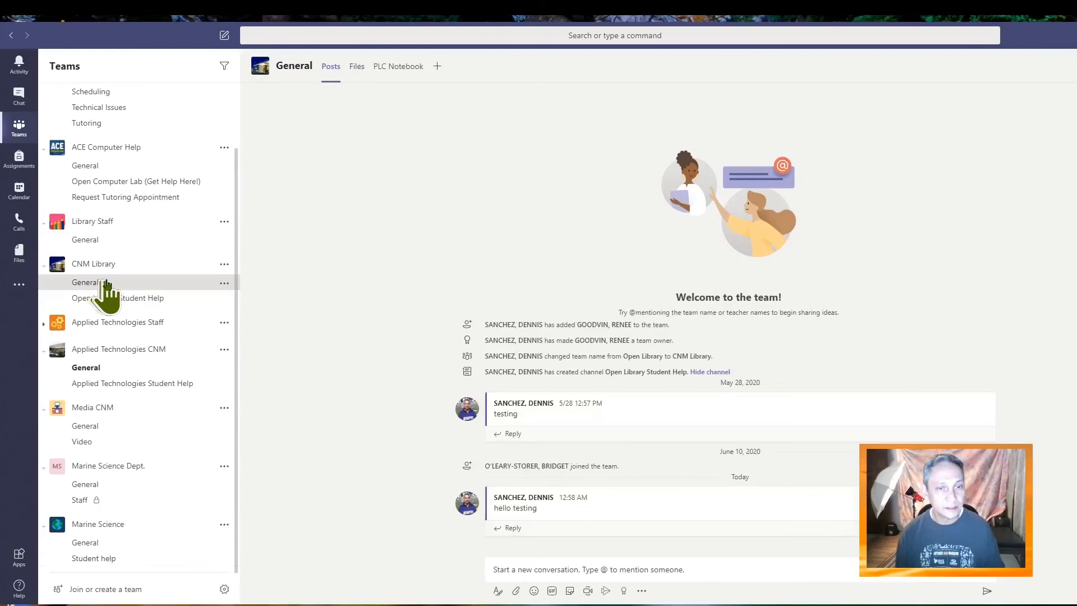
{"action": "left_click", "coordinate": [601, 567]}
{"action": "type", "text": "r"}
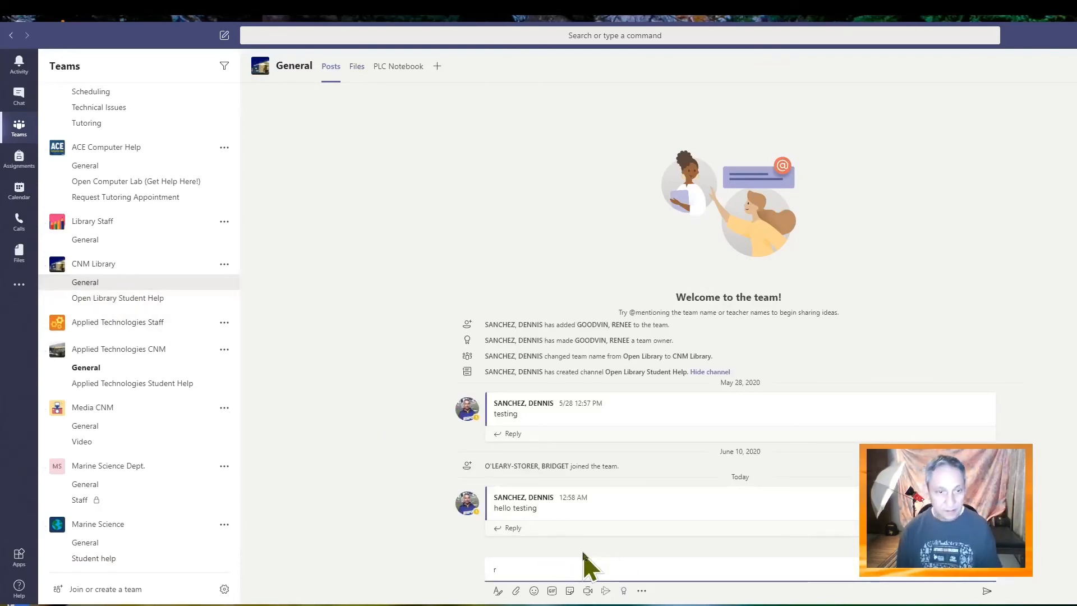
{"action": "key", "text": "BackSpace"}
{"action": "type", "text": "@r"}
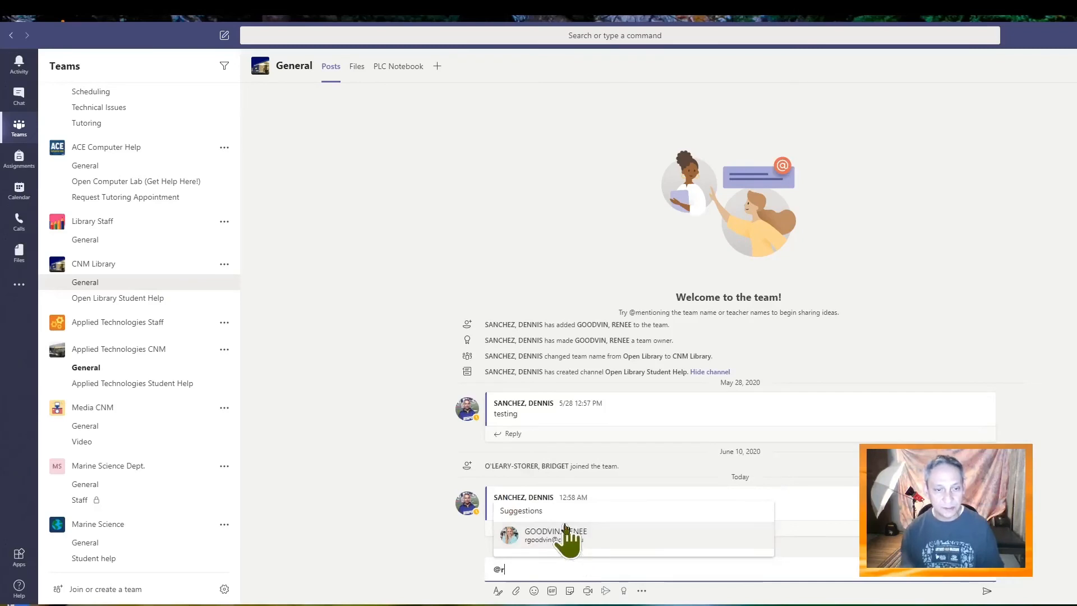
{"action": "left_click", "coordinate": [339, 404]}
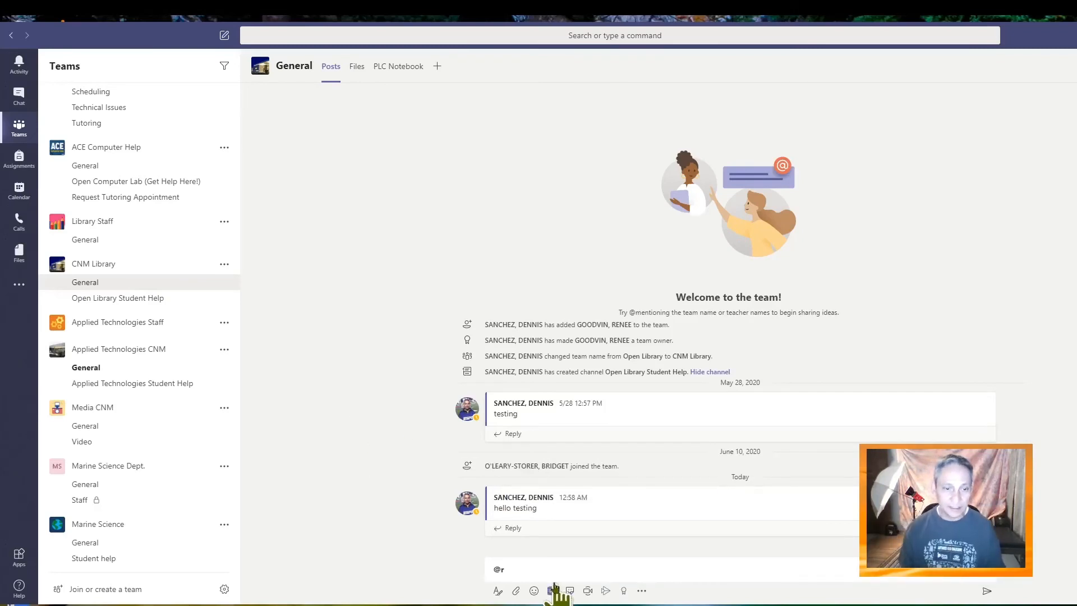
{"action": "left_click", "coordinate": [529, 568]}
{"action": "key", "text": "BackSpace"}
{"action": "key", "text": "BackSpace"}
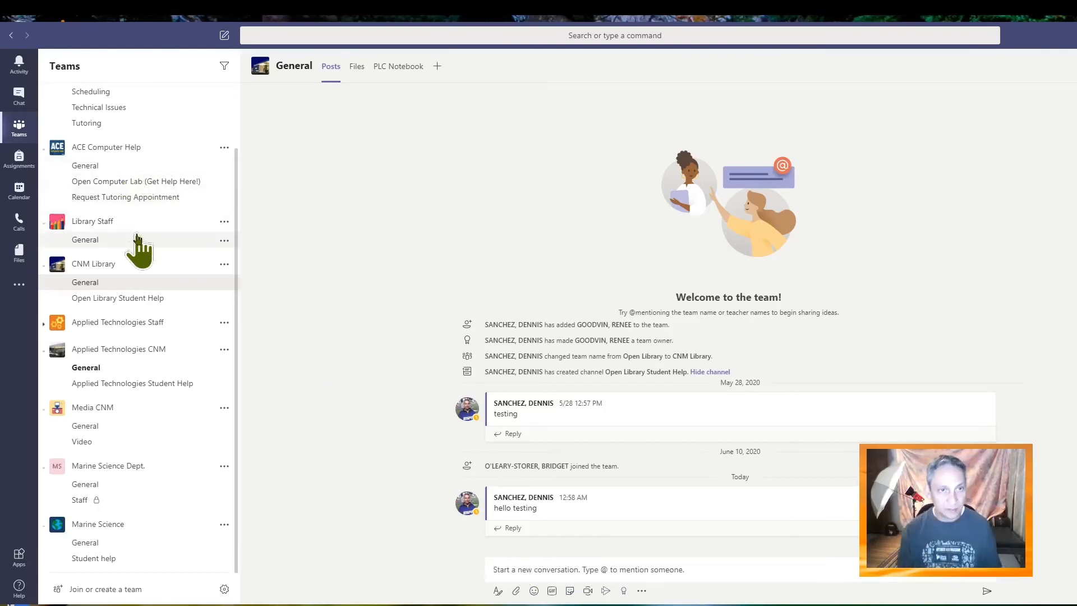
Look through the Chat, Teams, Assignments, Calendar, Calls and Files sections, including the daytime events in the calendar
{"action": "left_click", "coordinate": [20, 97]}
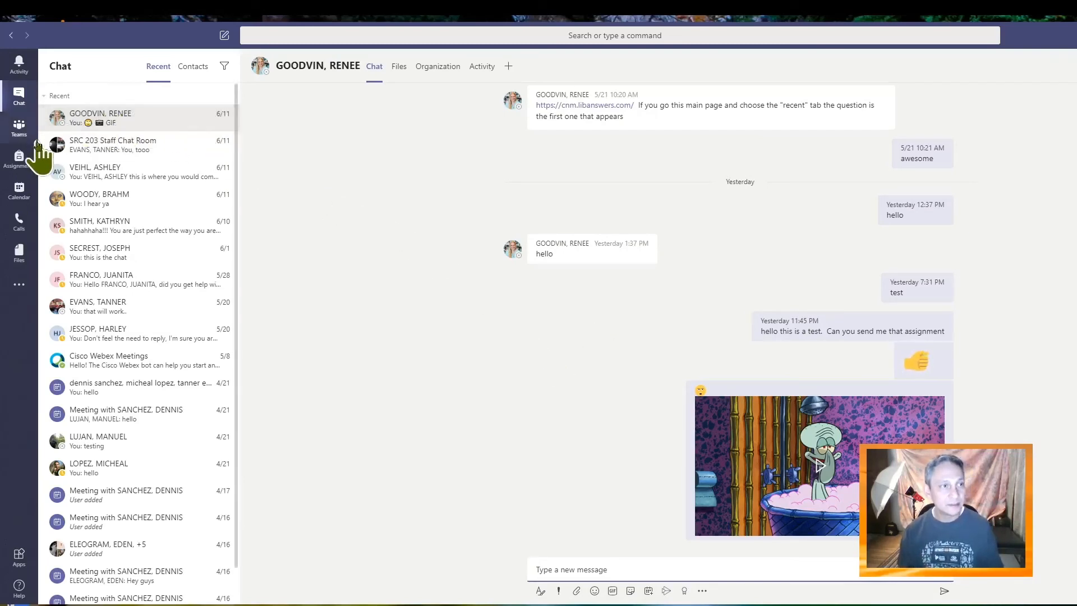
{"action": "left_click", "coordinate": [19, 128]}
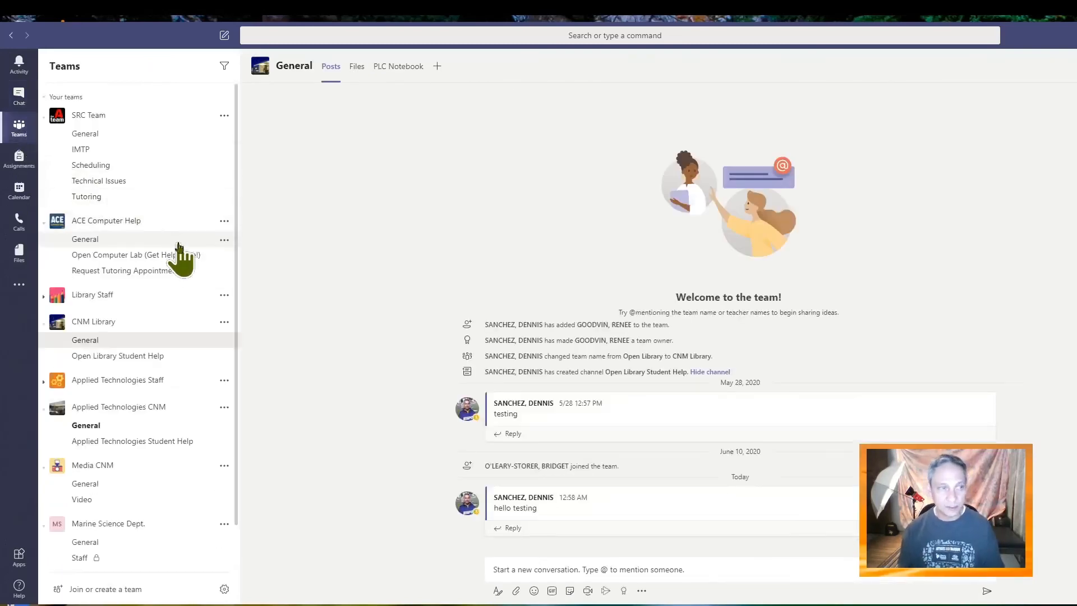
{"action": "left_click", "coordinate": [21, 158]}
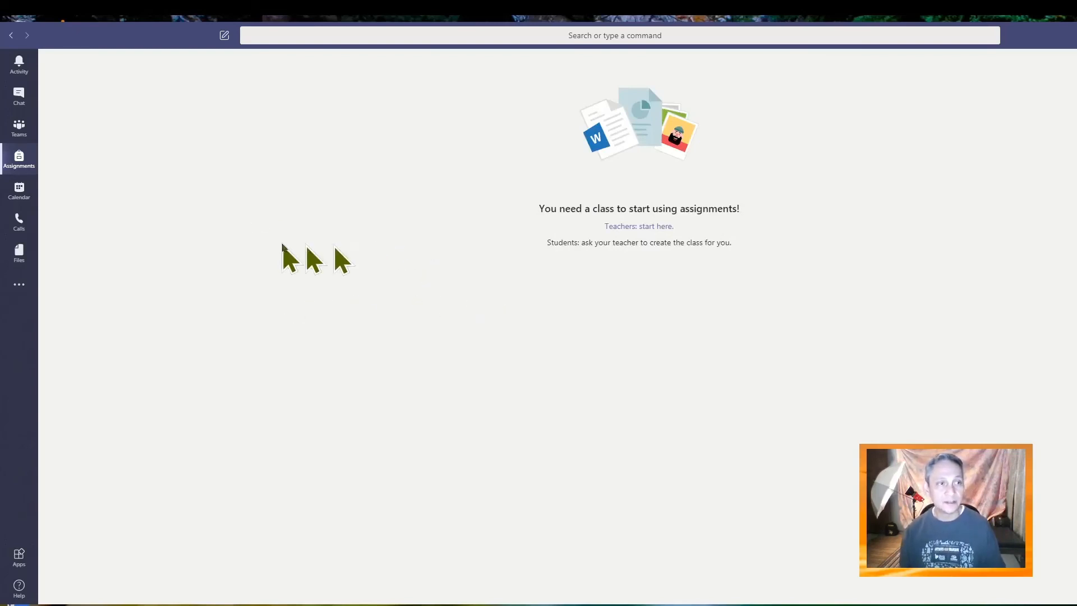
{"action": "left_click", "coordinate": [20, 194]}
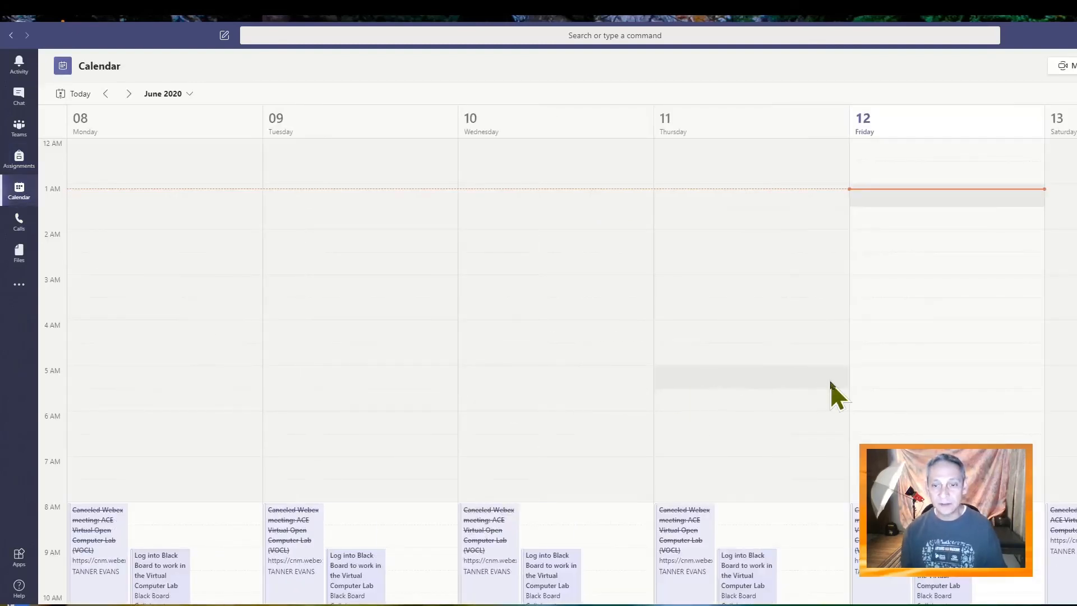
{"action": "scroll", "coordinate": [834, 392], "scroll_direction": "down", "scroll_amount": 2}
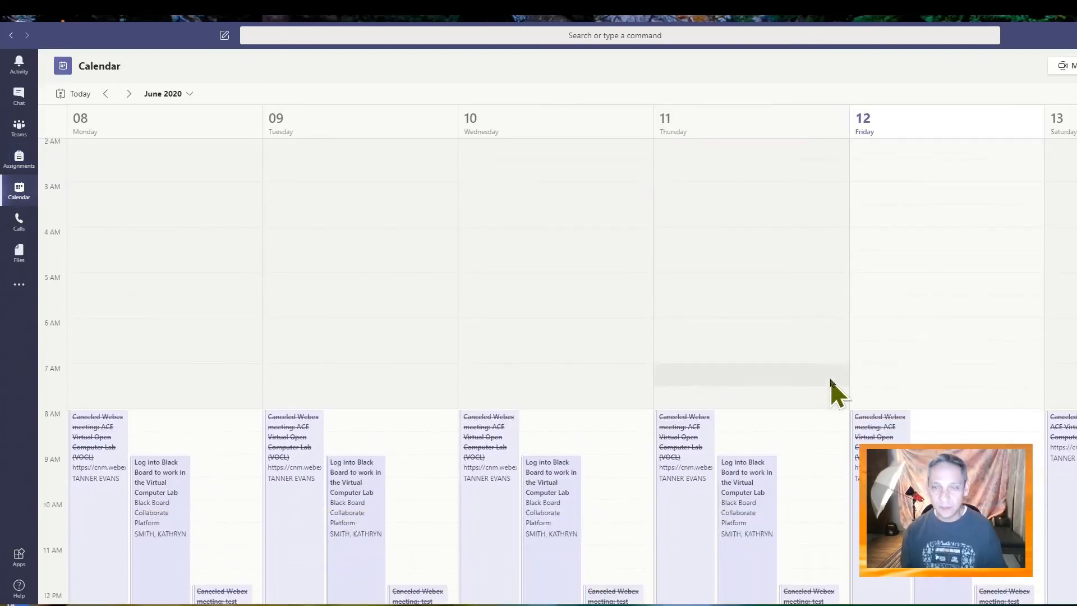
{"action": "left_click", "coordinate": [19, 221]}
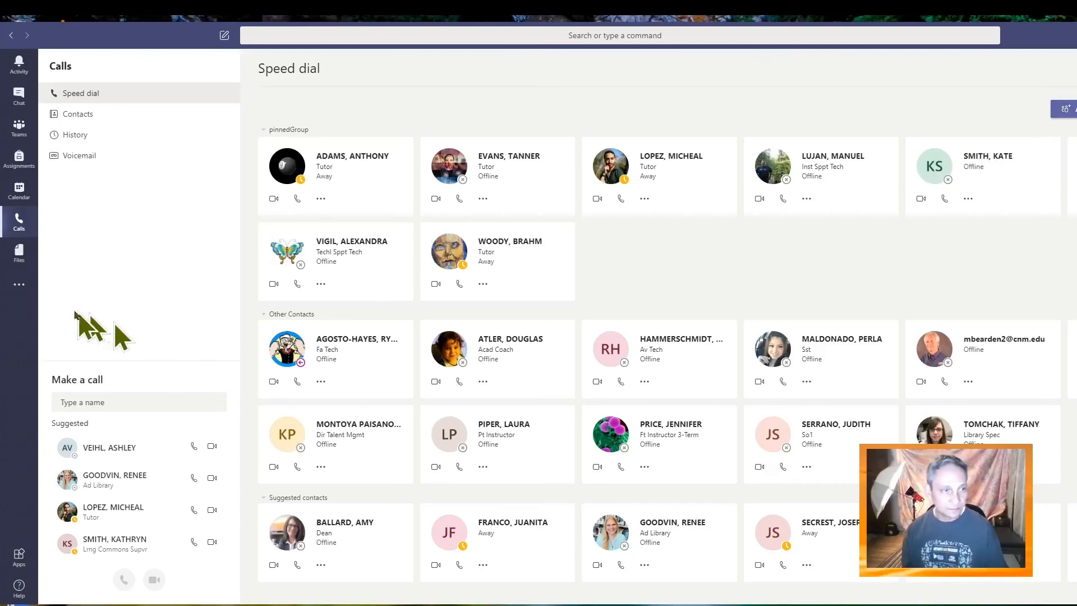
{"action": "left_click", "coordinate": [21, 263]}
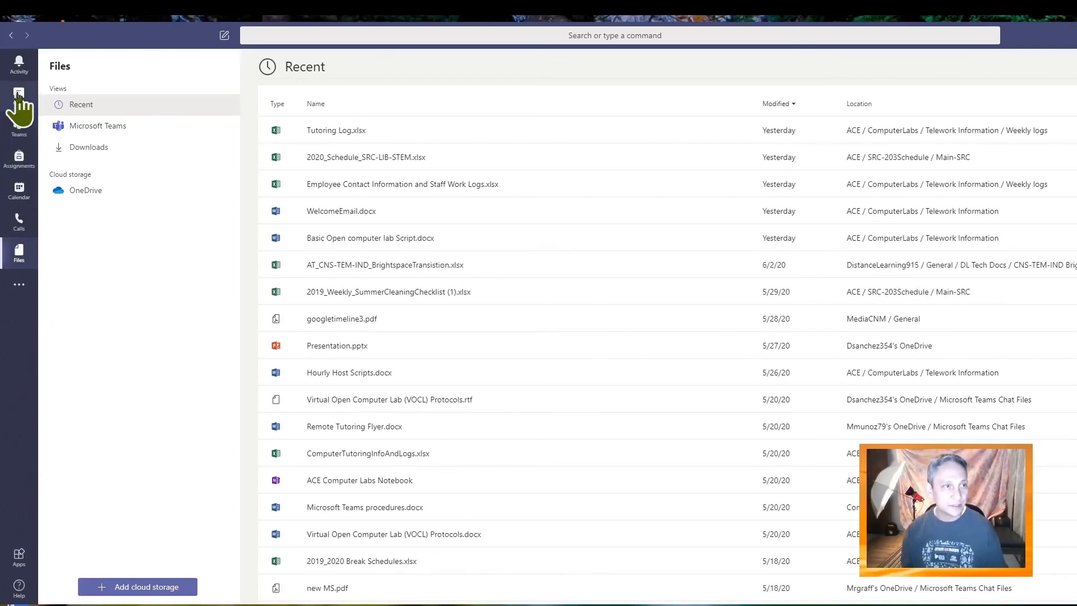
Return to the teams list, and browse the catalog of available apps and services
{"action": "left_click", "coordinate": [19, 128]}
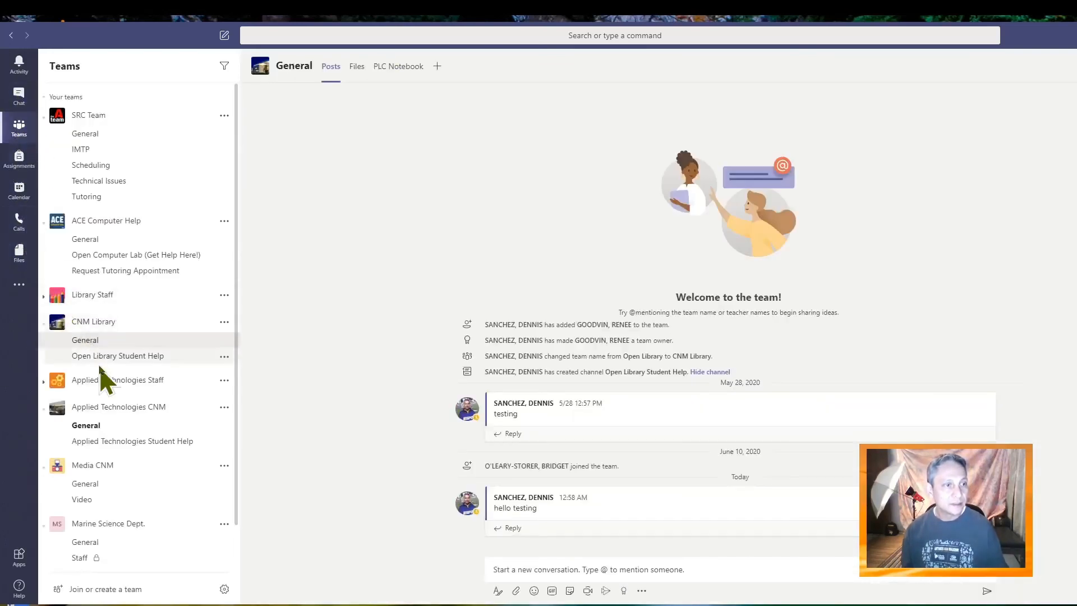
{"action": "left_click", "coordinate": [18, 556]}
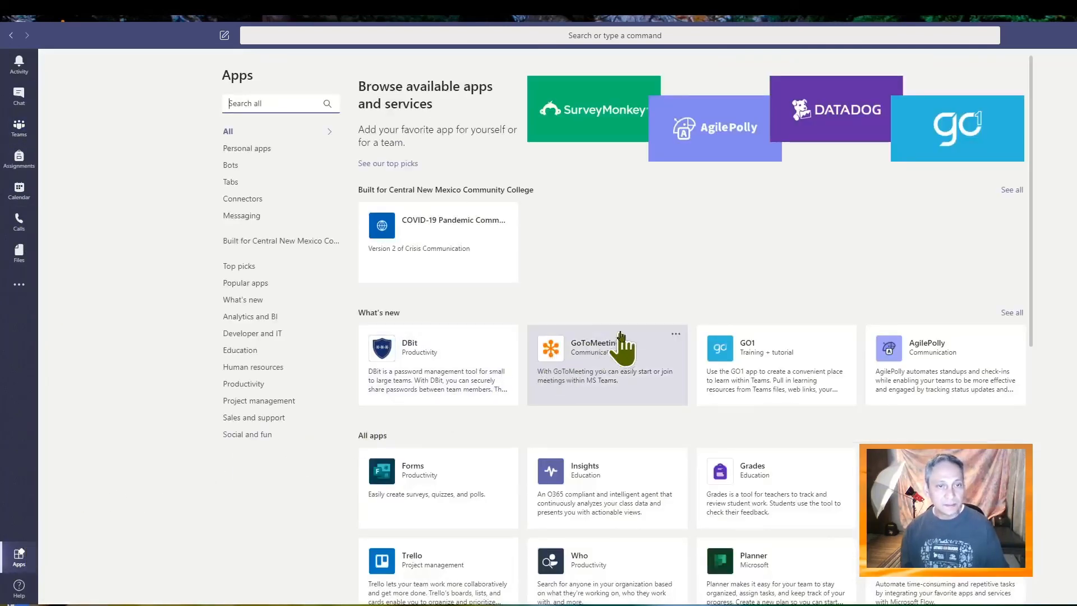
{"action": "scroll", "coordinate": [785, 348], "scroll_direction": "down", "scroll_amount": 15}
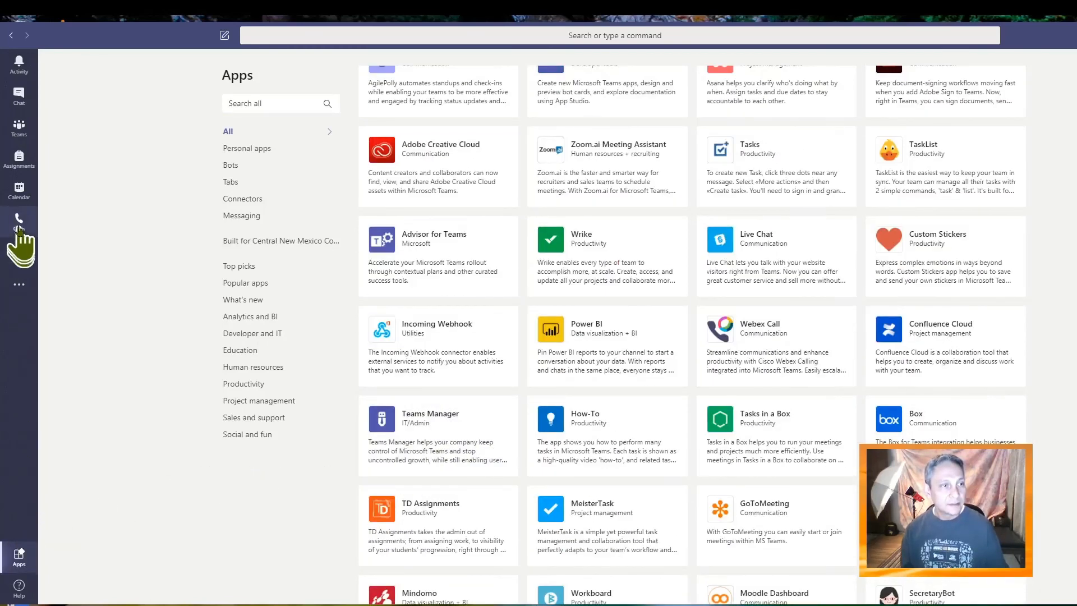
Open the page for joining or creating a team, and examine the public teams offered there
{"action": "left_click", "coordinate": [19, 126]}
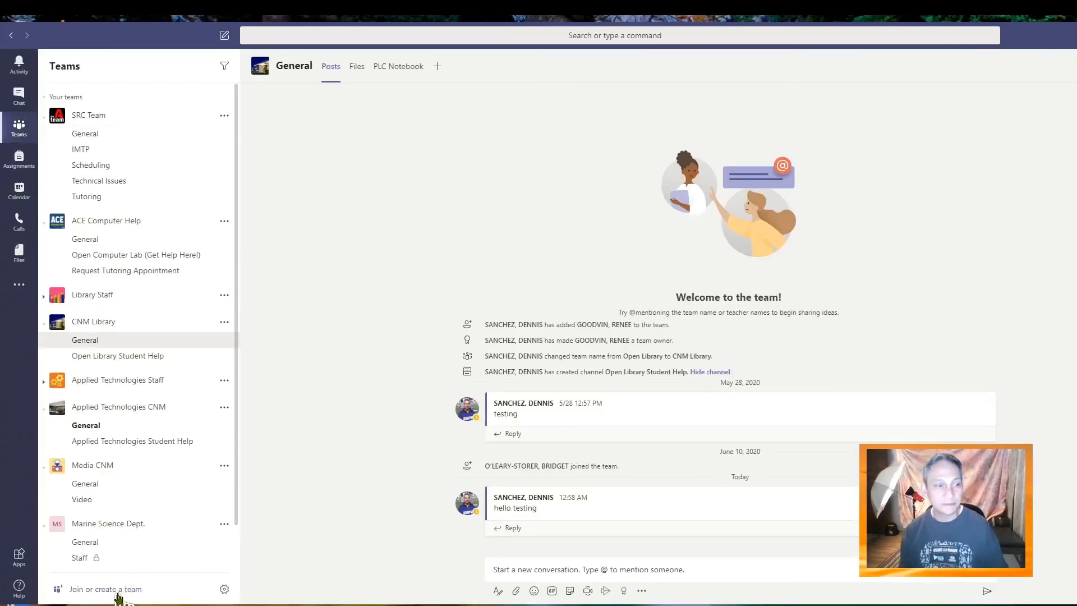
{"action": "left_click", "coordinate": [117, 590]}
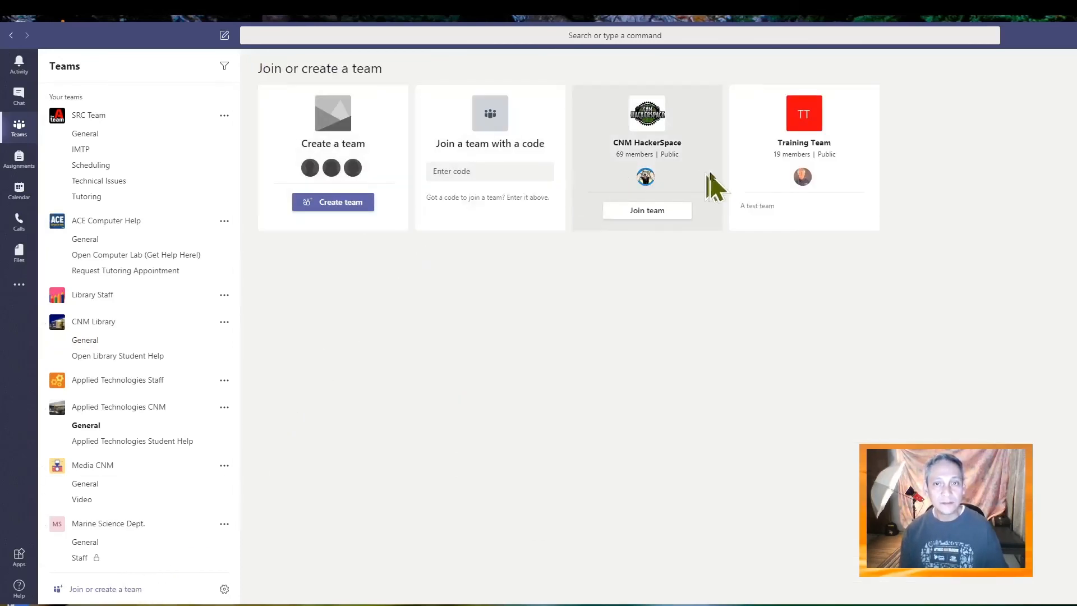
{"action": "mouse_move", "coordinate": [771, 185]}
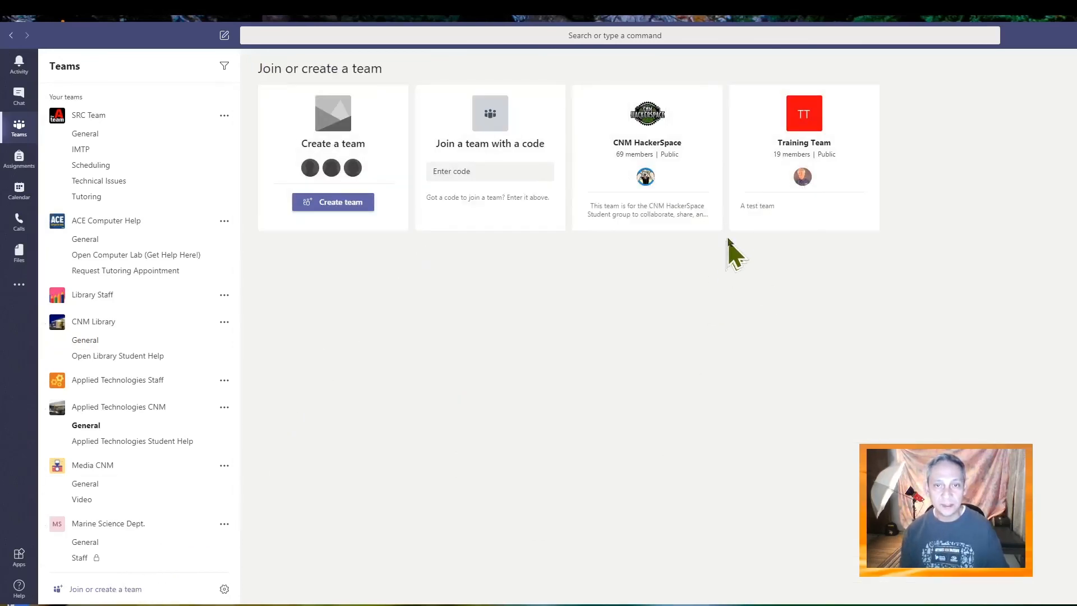